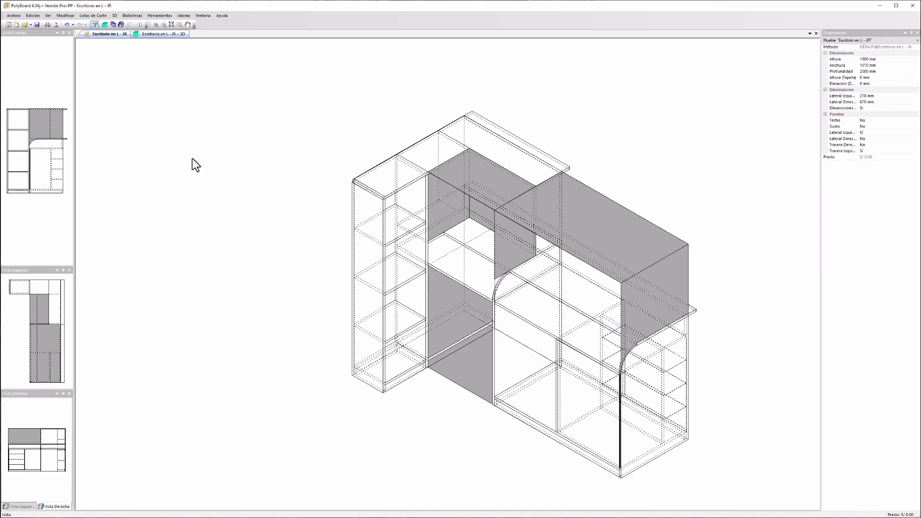
- Inspect the L-shaped desk in a new rendered 3D view, and return to the wireframe drawing
click(104, 25)
drag(426, 264, 550, 310)
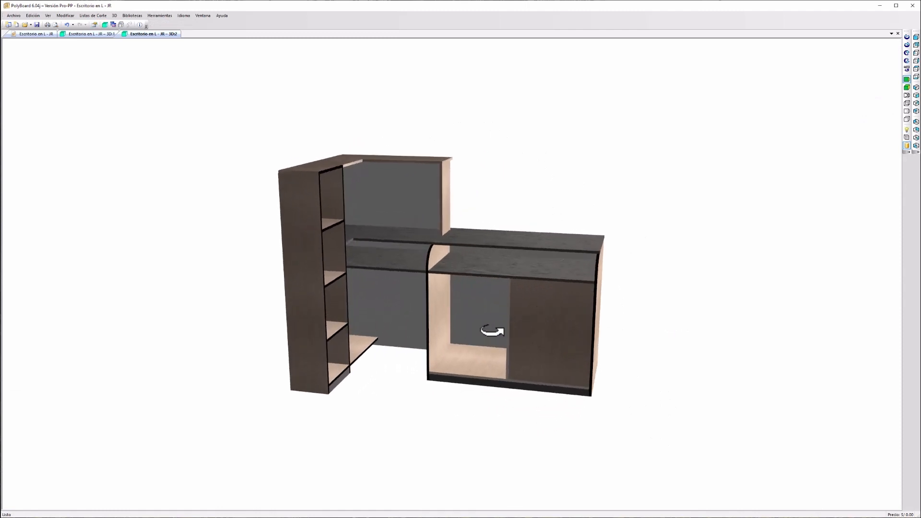
scroll(484, 335, up, 2)
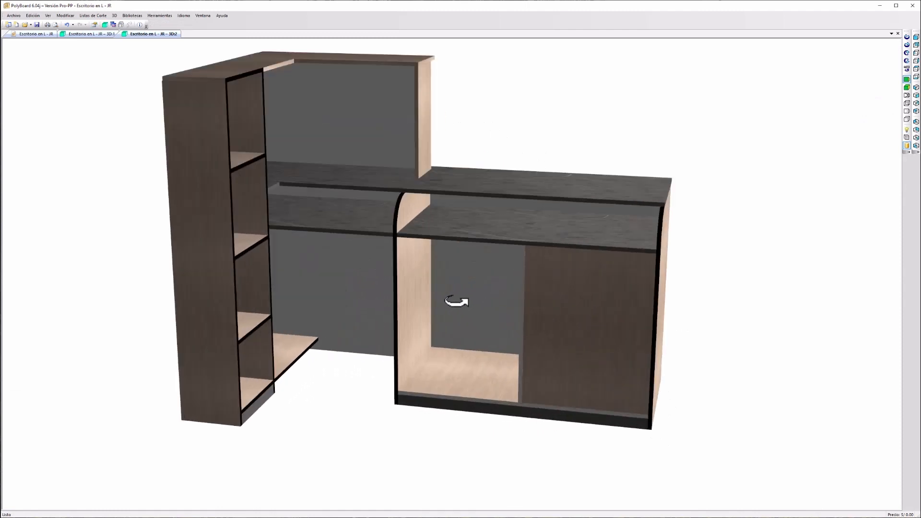
scroll(452, 293, down, 2)
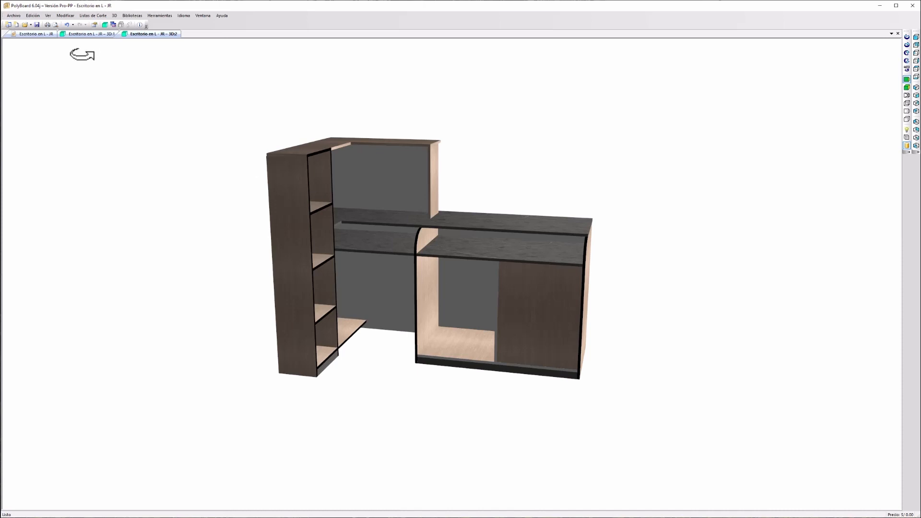
click(36, 34)
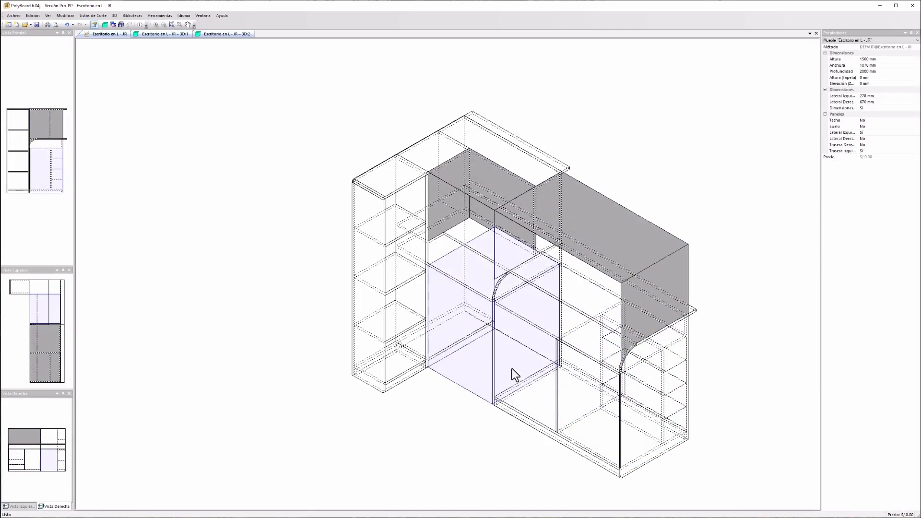
- Start adding Cajón 1 drawers to the open lower zone beside the door compartment, using the Encastrado mounting mode
click(530, 385)
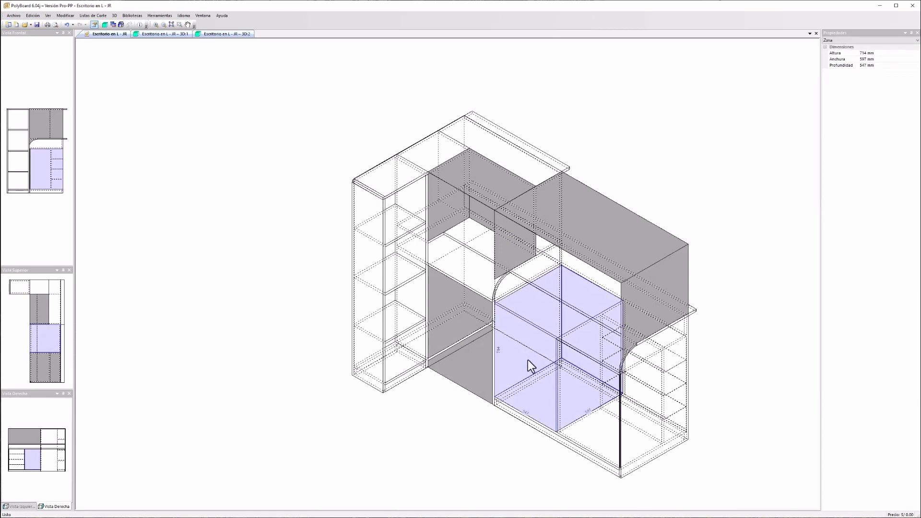
right_click(527, 361)
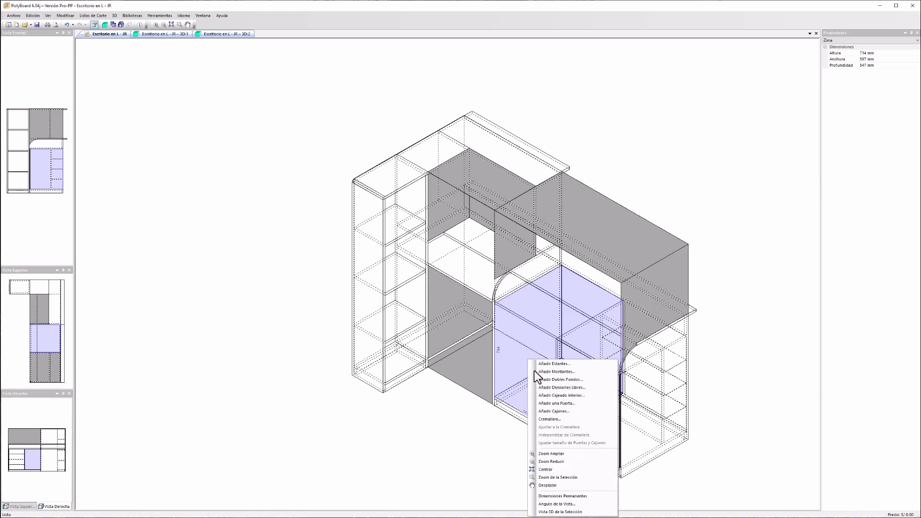
click(561, 413)
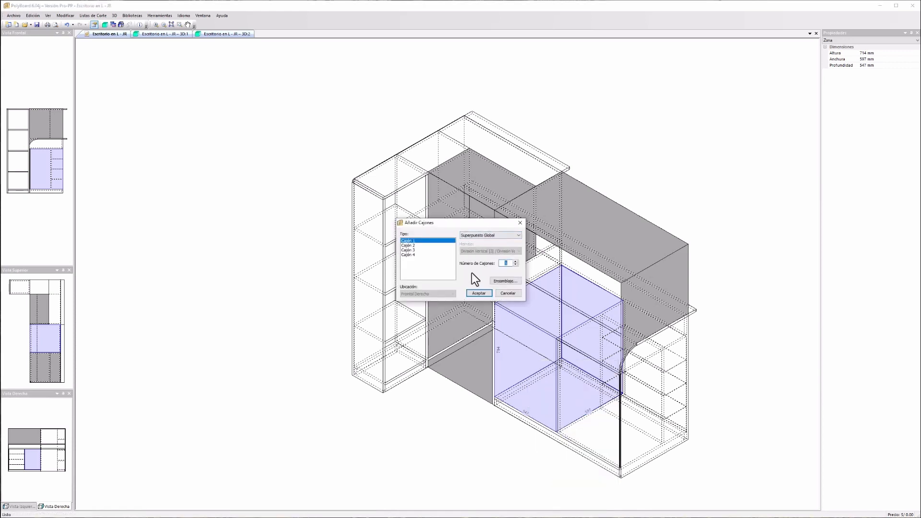
click(515, 238)
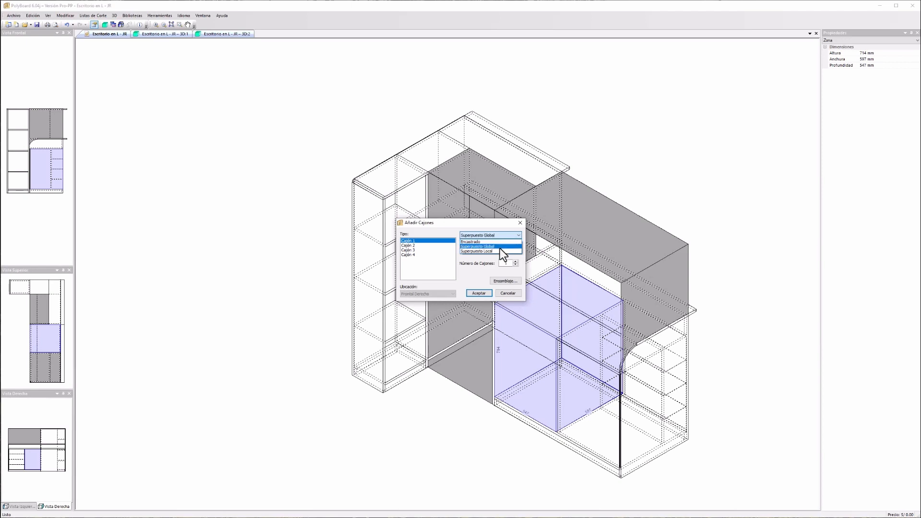
click(471, 242)
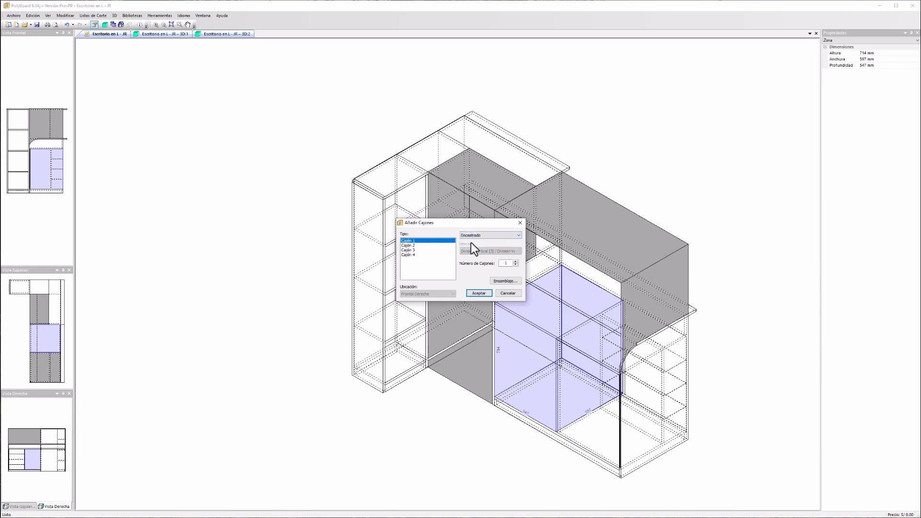
- Consult the drawer reference image and enable the counter-front, both sides, back and bottom as interior drawer components
click(502, 282)
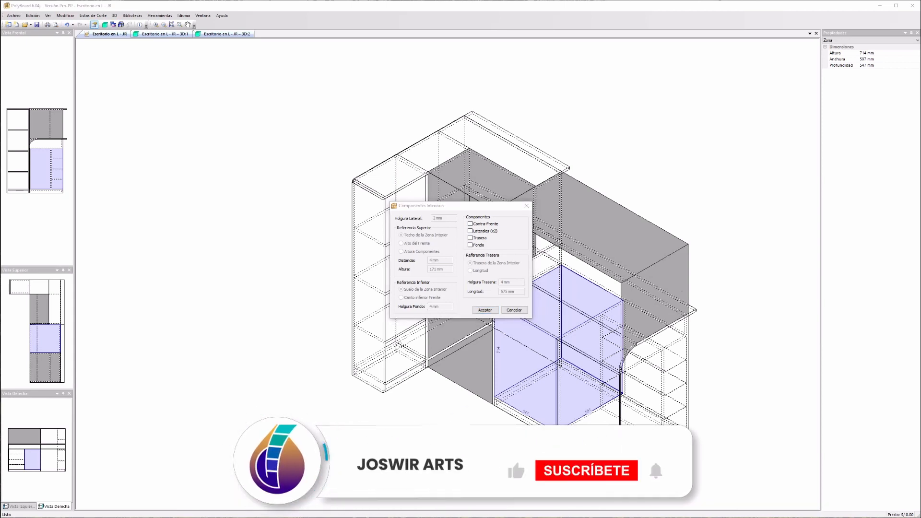
key(alt+Tab)
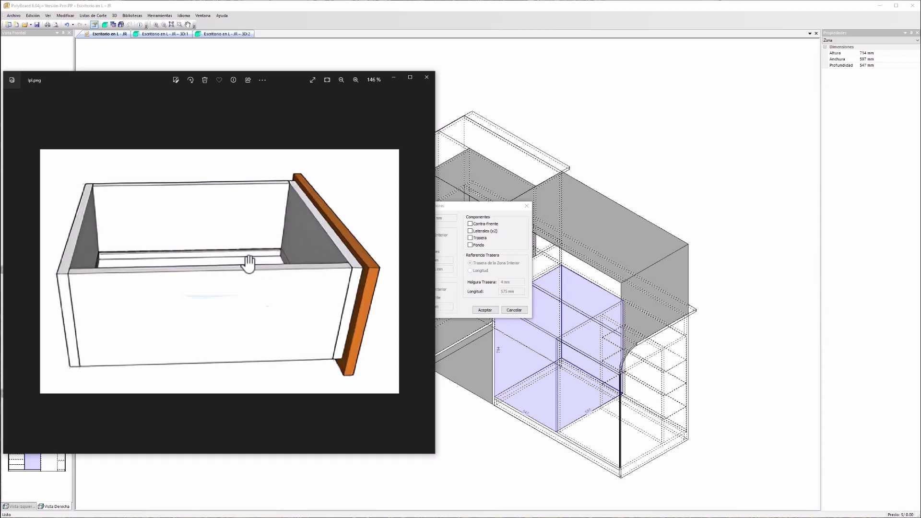
click(393, 77)
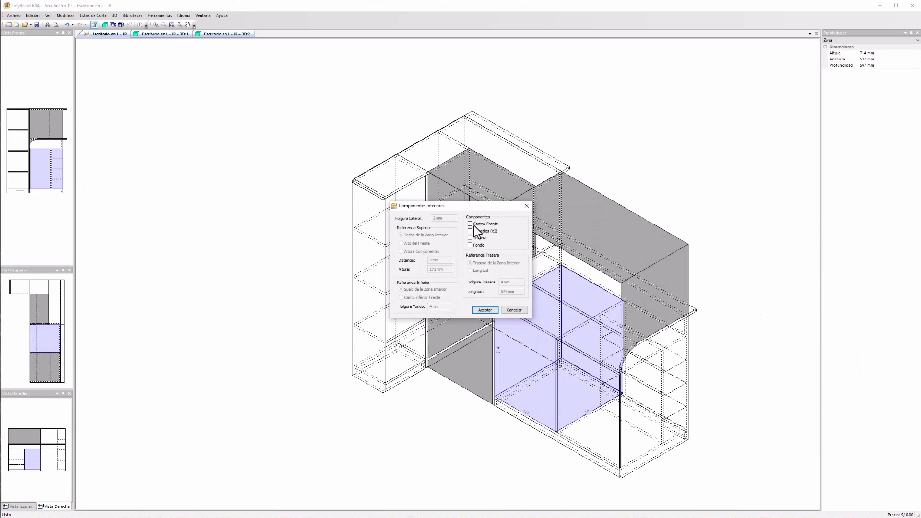
click(470, 223)
click(470, 231)
click(470, 237)
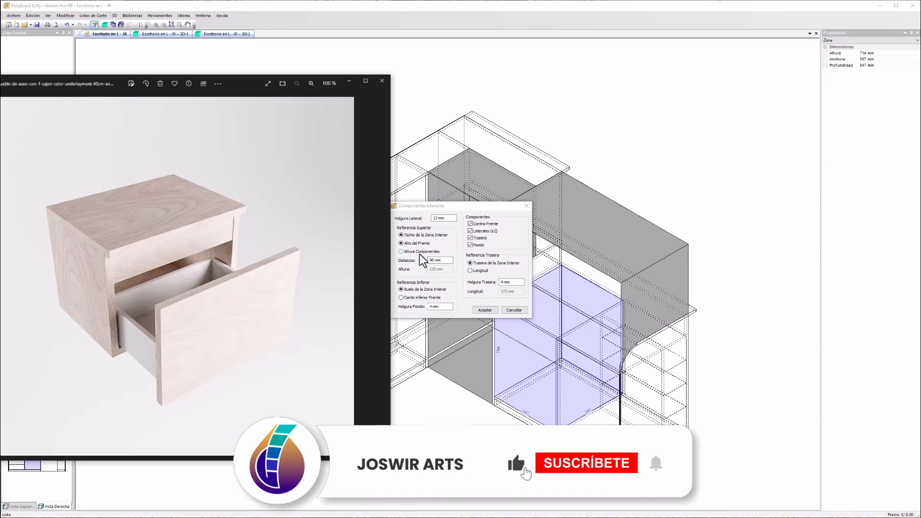
- Try referencing the top of the drawer components to Alto del Frente with a 20 mm distance
click(404, 253)
click(403, 253)
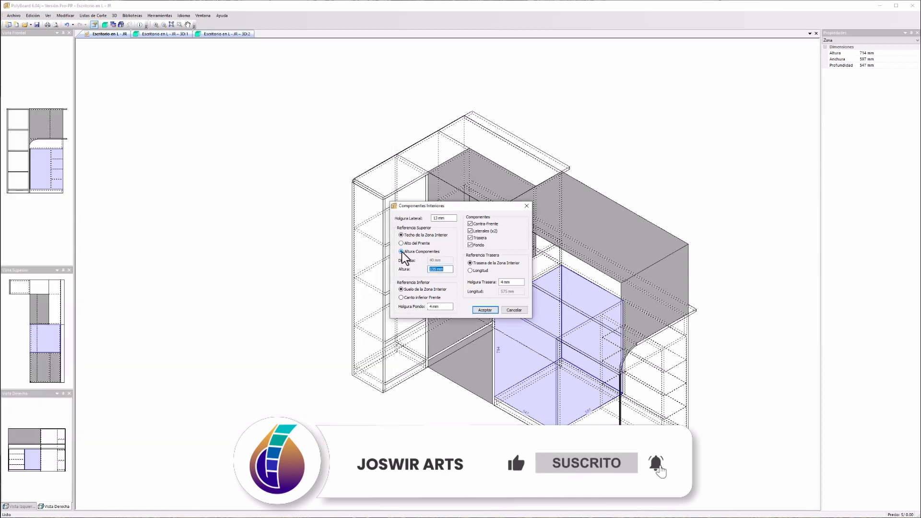
double_click(434, 268)
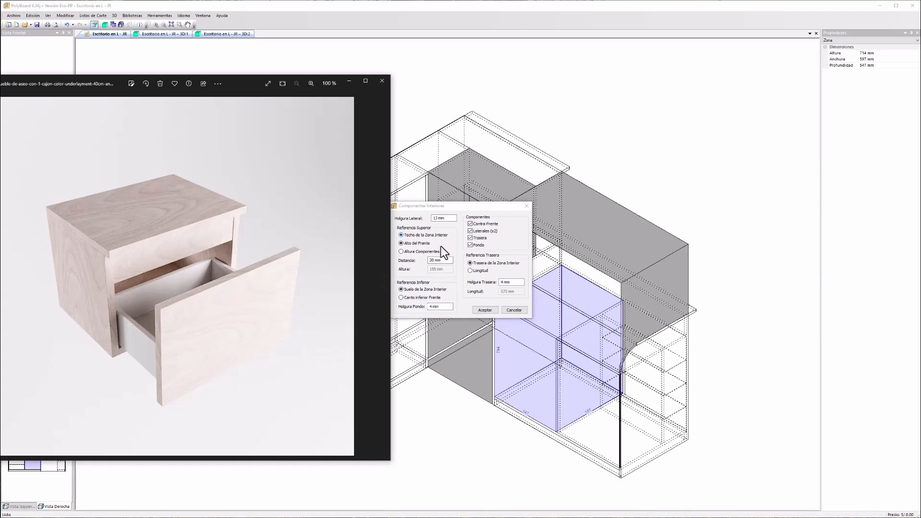
click(434, 260)
click(410, 255)
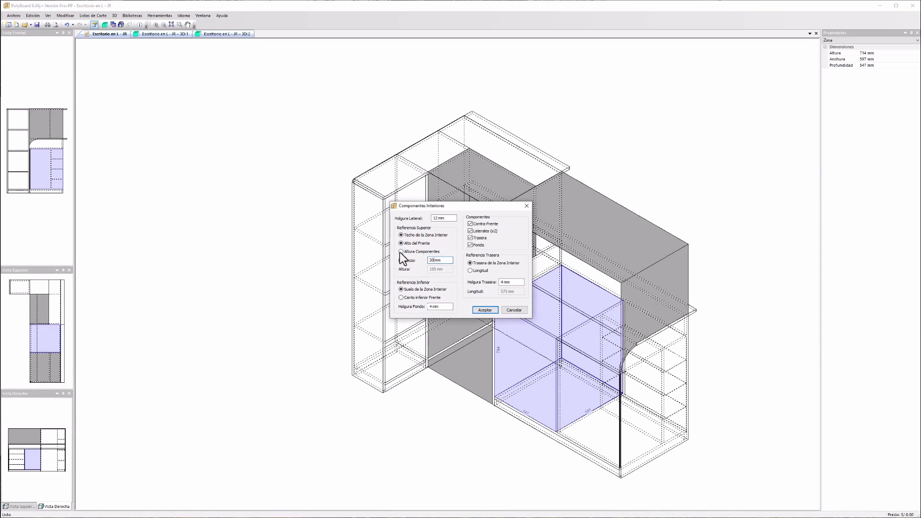
- Set the drawer components' top reference to Altura Componentes with a height of 150 mm
click(401, 251)
drag(437, 269, 426, 269)
text(150)
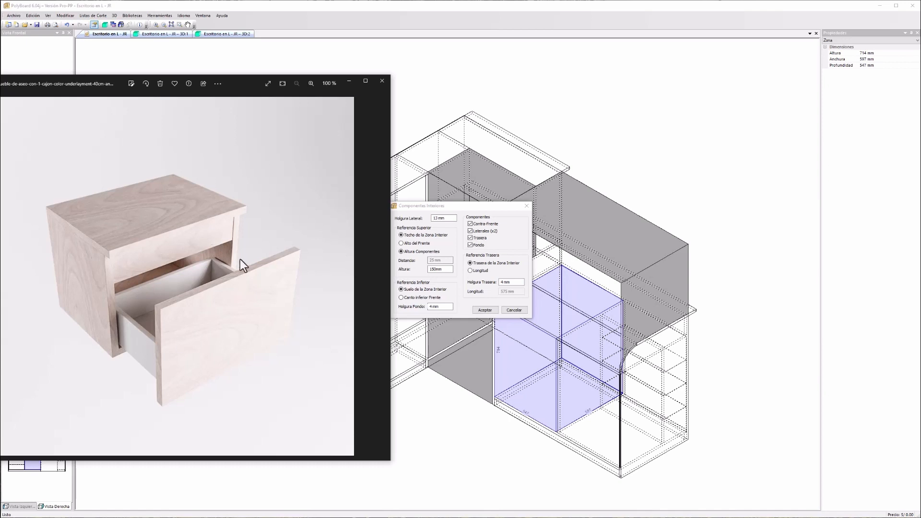
click(349, 82)
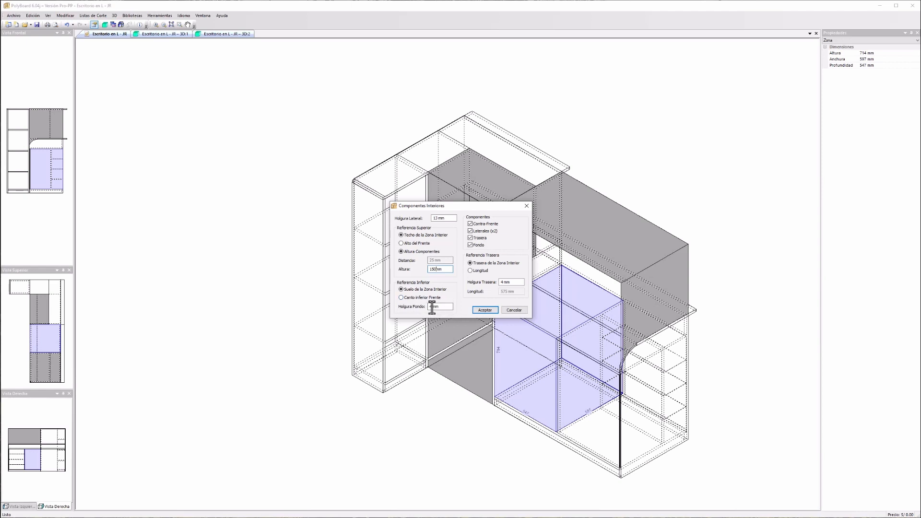
- Set the drawer components' bottom clearance (Holgura Fondo) to 10 mm
drag(432, 306, 424, 306)
text(10)
key(Return)
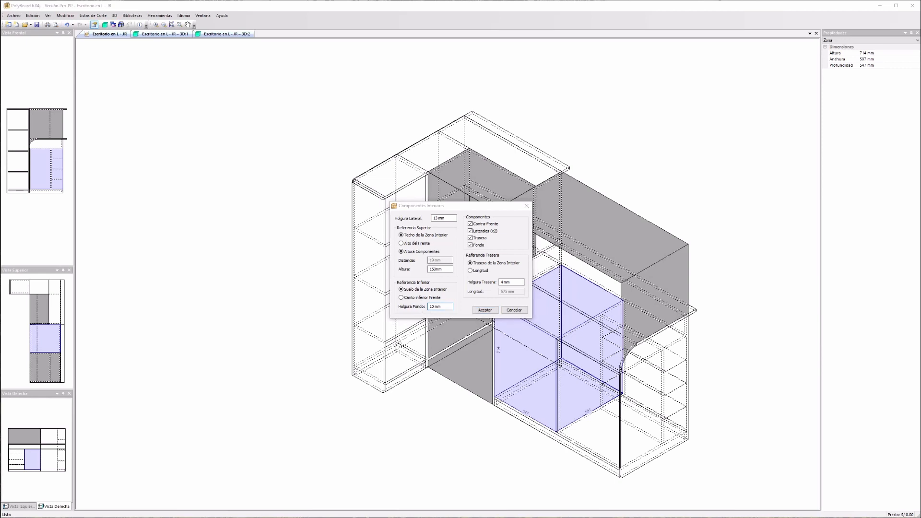
- Set the rear clearance (Holgura Trasera) to 20 mm and insert four drawers into the selected zone
key(alt+Tab)
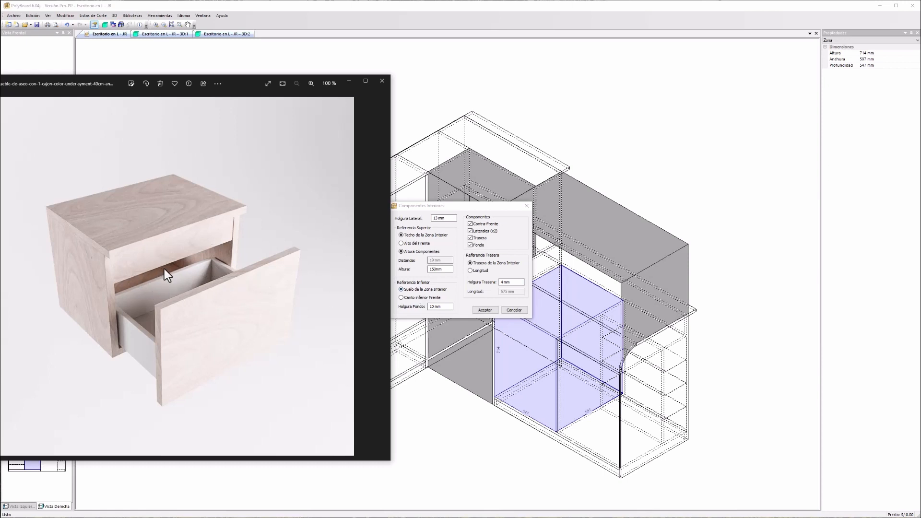
click(501, 283)
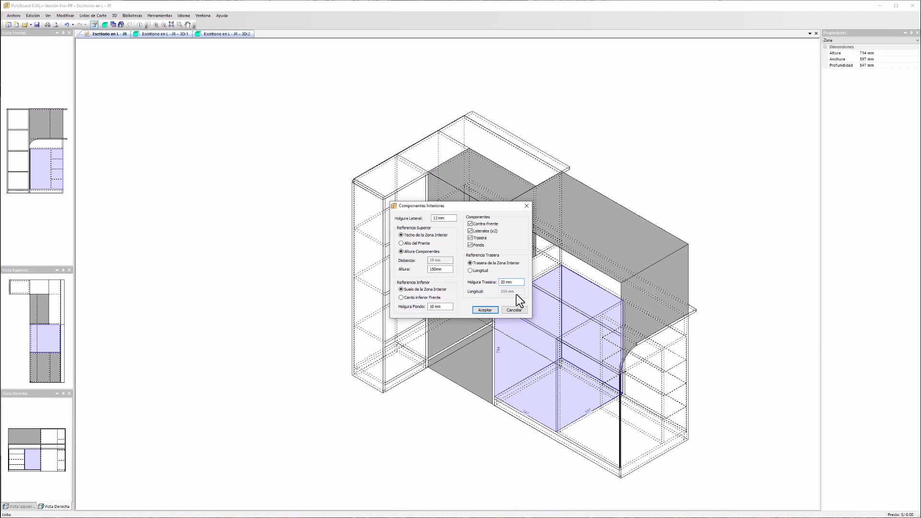
click(486, 304)
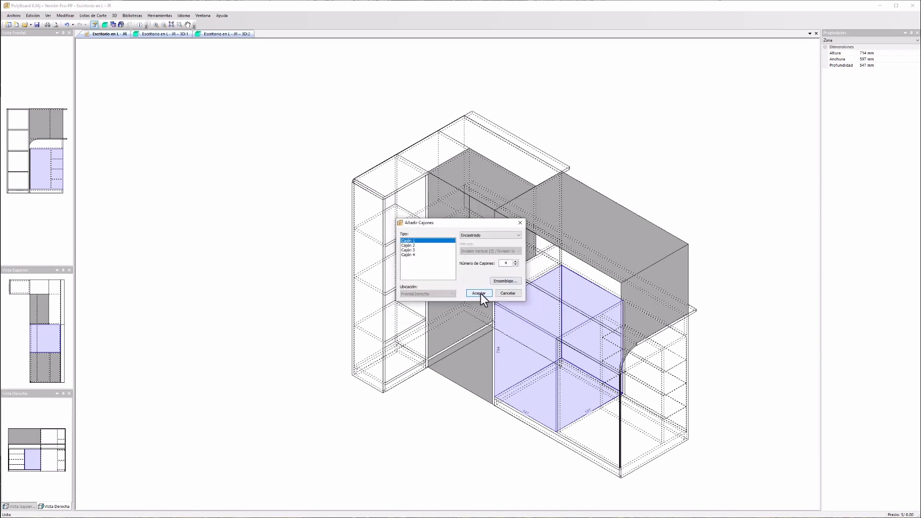
click(478, 293)
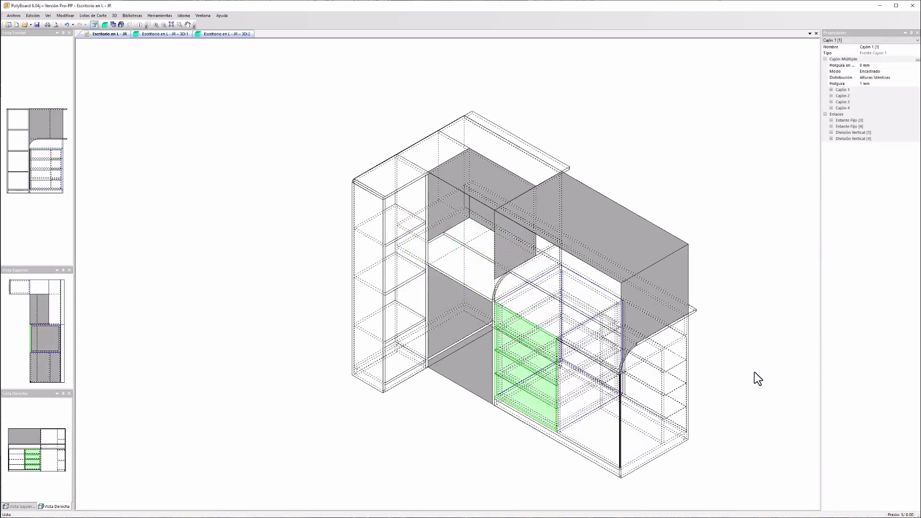
- Examine the new drawer fronts beside the door in the rendered 3D view from several angles and distances
key(ctrl+Tab)
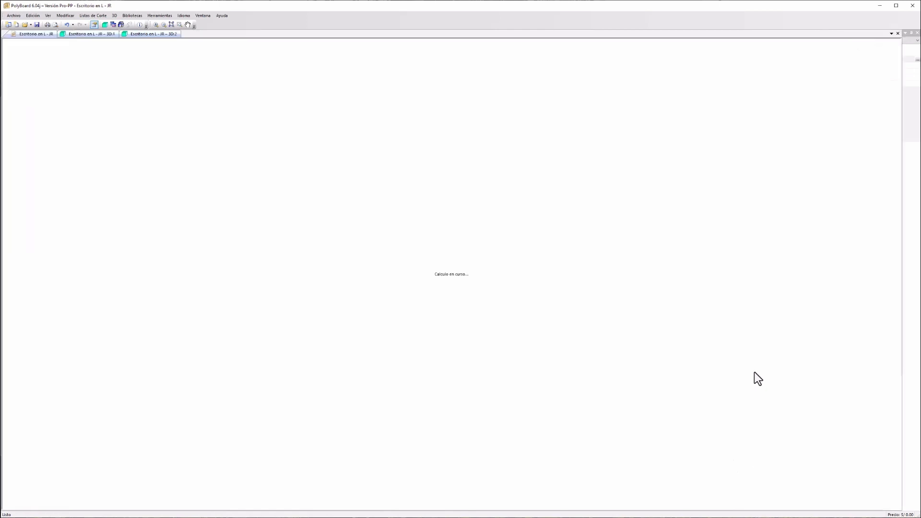
drag(600, 389, 519, 399)
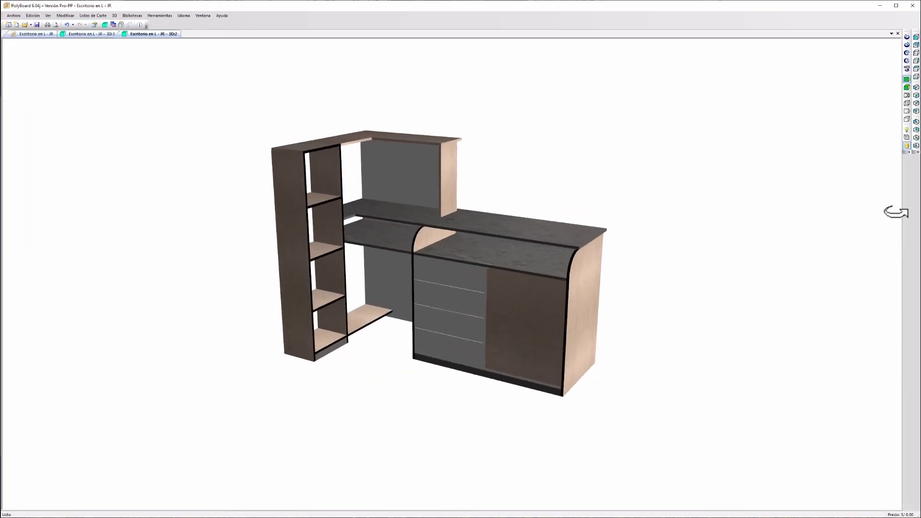
scroll(431, 323, up, 3)
drag(444, 371, 512, 273)
scroll(452, 248, up, 3)
scroll(444, 257, down, 1)
scroll(443, 257, down, 3)
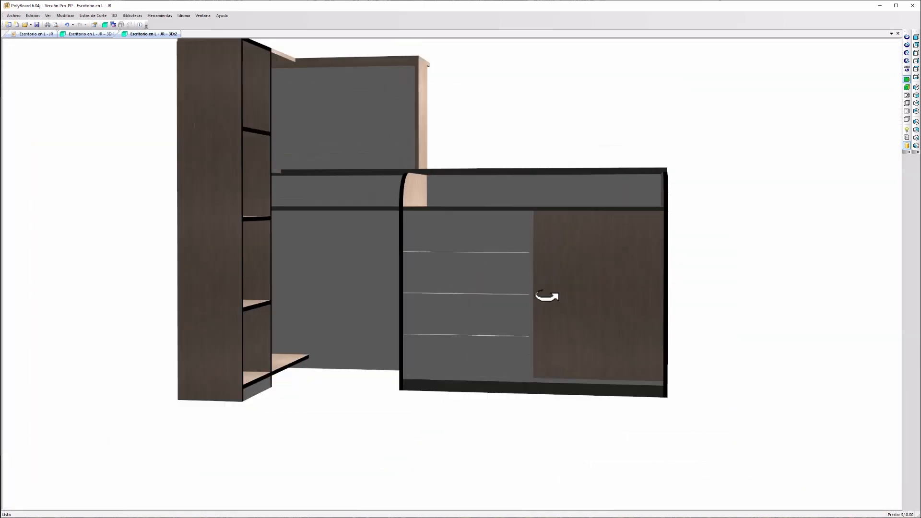
scroll(499, 296, down, 2)
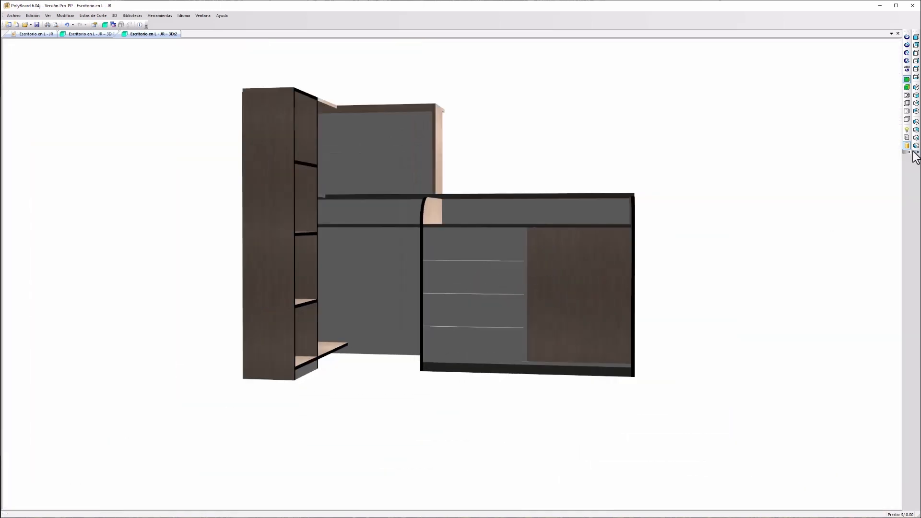
- Display the door and drawers opened in the 3D view and change the background colour to light blue
click(906, 138)
drag(621, 297, 508, 310)
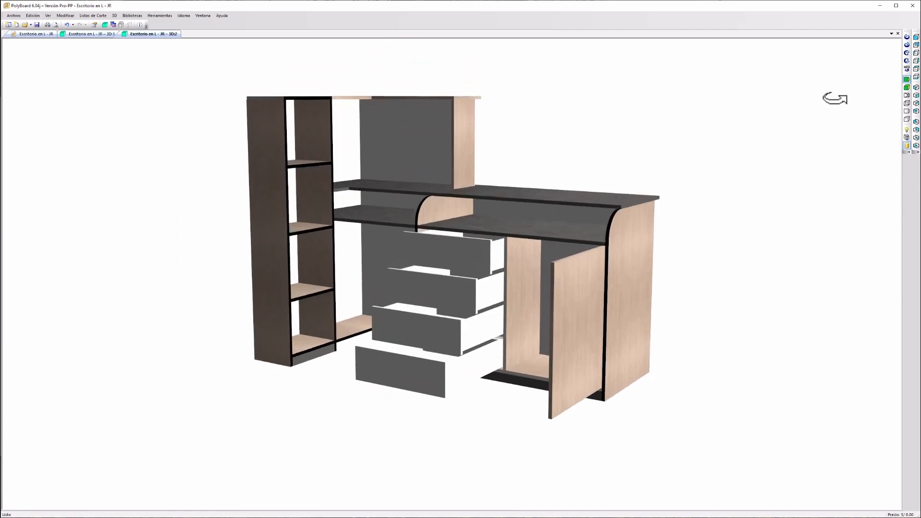
click(906, 130)
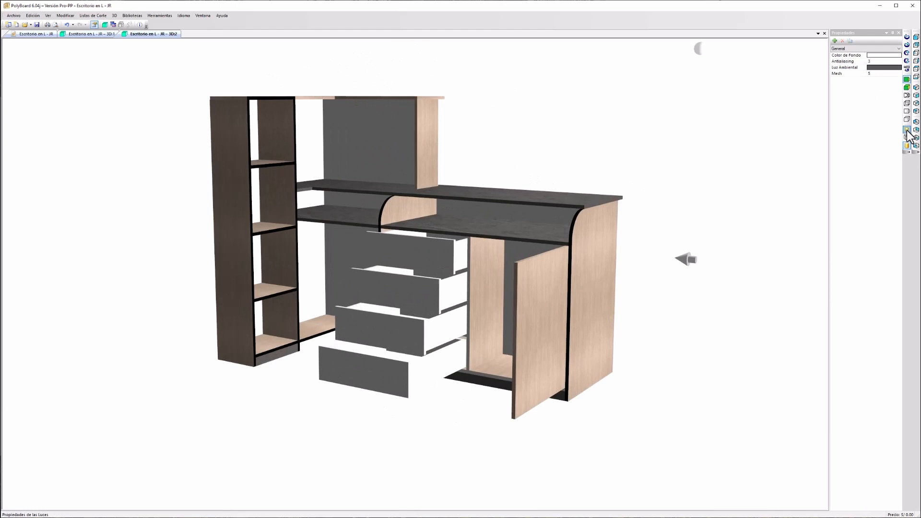
click(870, 55)
click(896, 78)
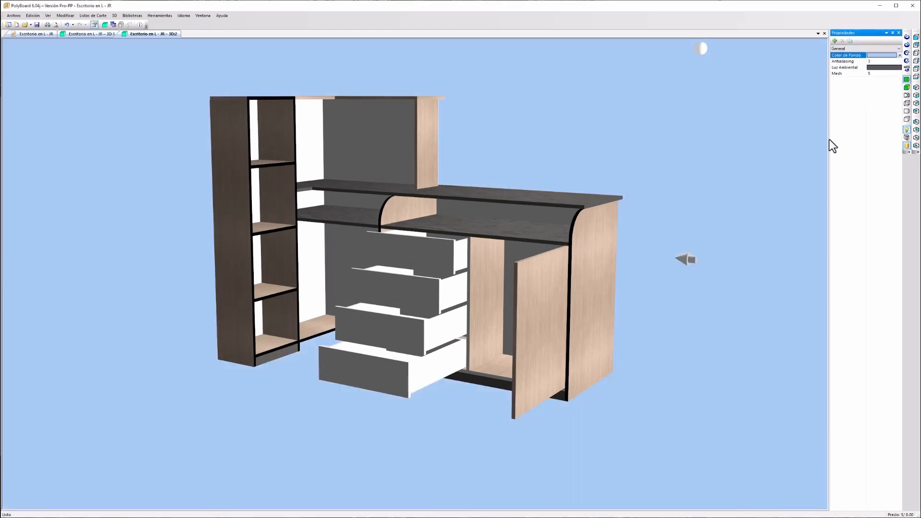
- Inspect the side panels and fronts of the four opened drawers up close from below and above
drag(463, 368, 456, 331)
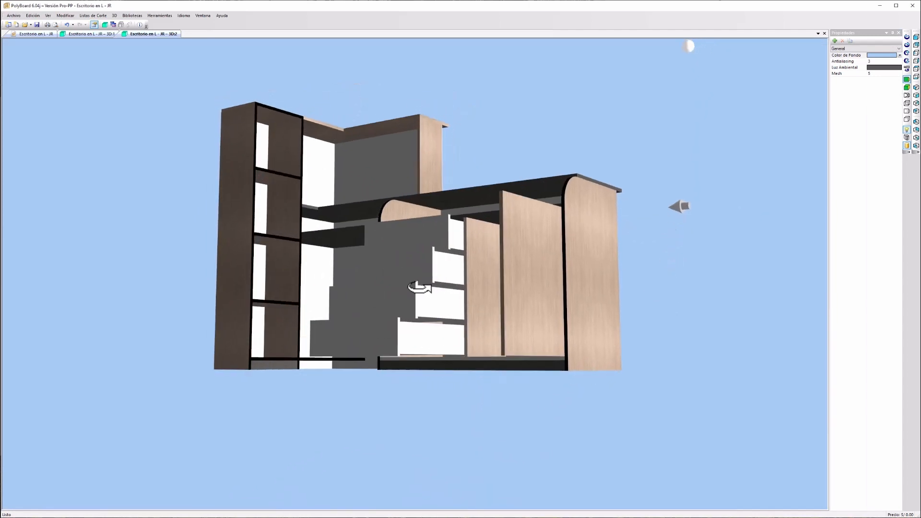
scroll(422, 286, up, 5)
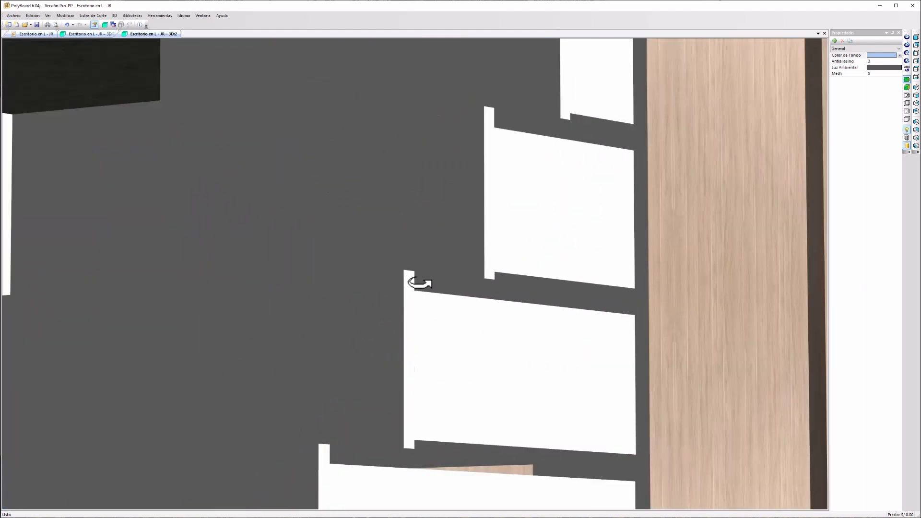
scroll(439, 273, down, 3)
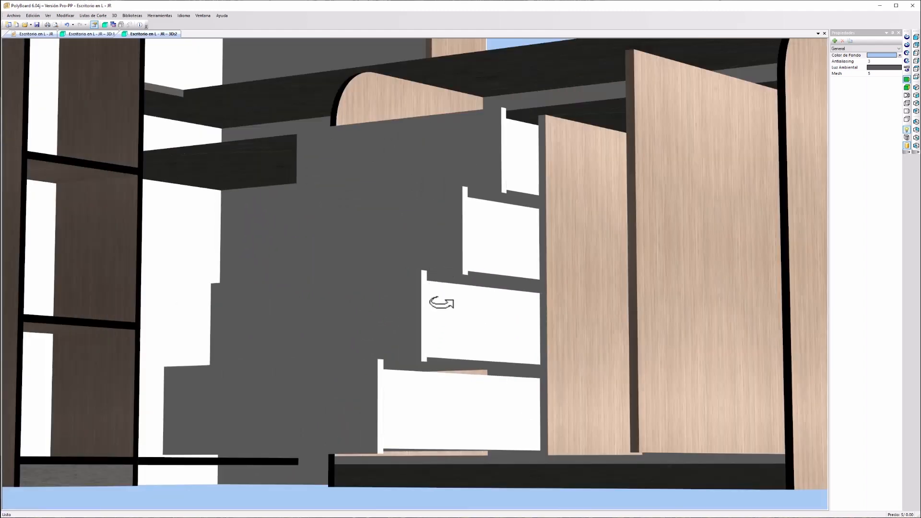
drag(451, 347, 436, 369)
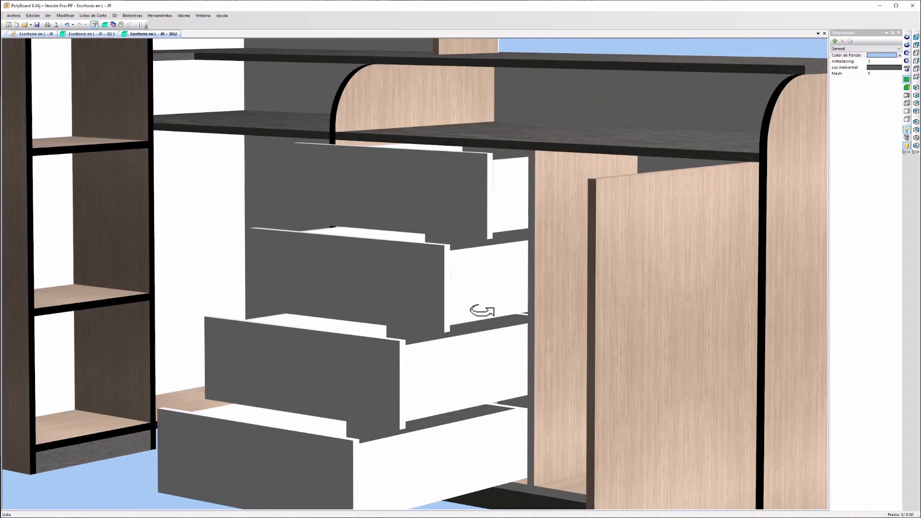
scroll(477, 255, down, 3)
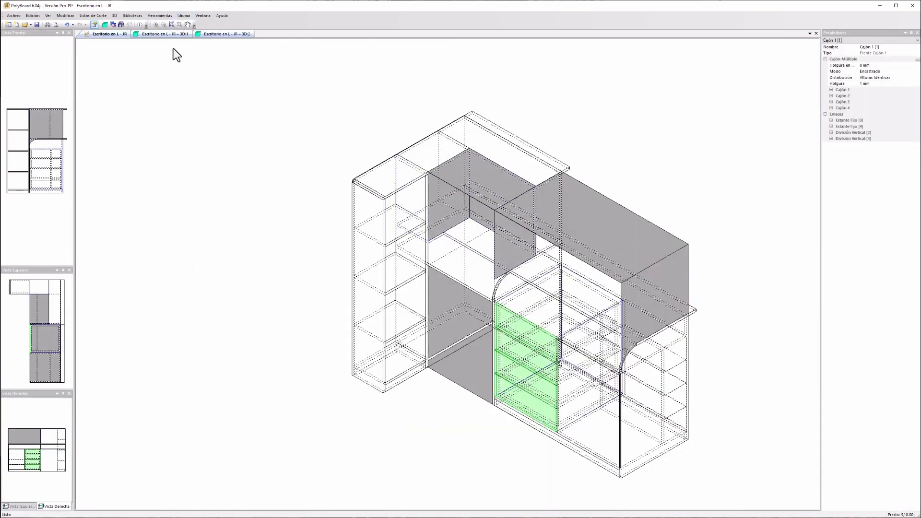
- Delete the four drawers from the desk's lower compartment and select the emptied zone
click(545, 344)
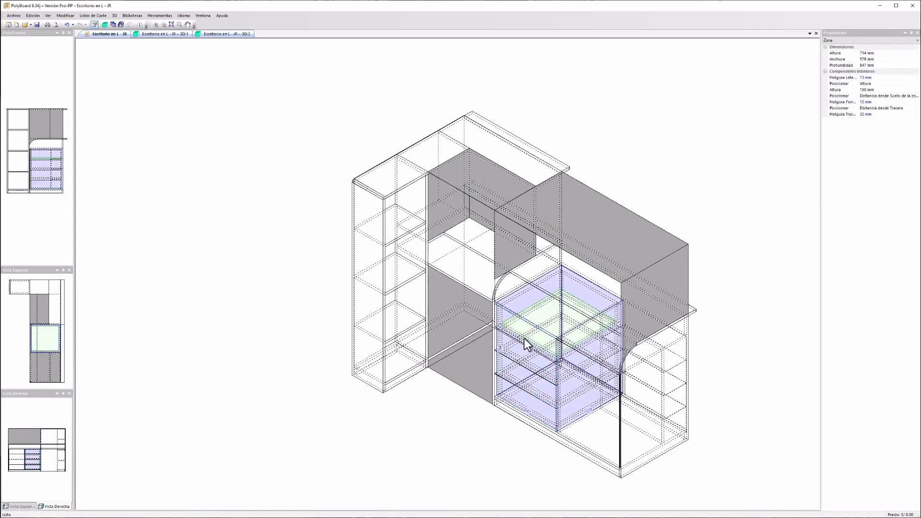
key(Delete)
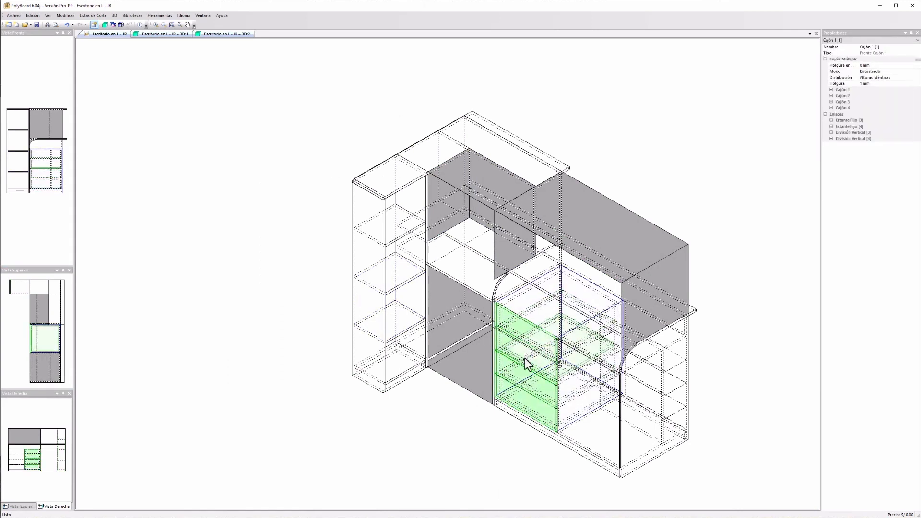
click(508, 355)
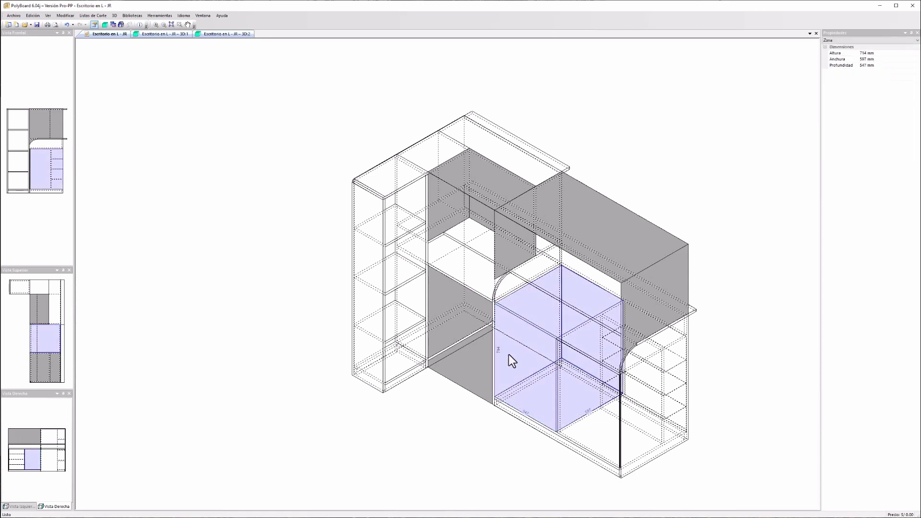
- Configure four inset (Encastrado) drawers for the emptied zone, including the Contra-Frente, Laterales (x2), Trasera and Fondo components
right_click(514, 361)
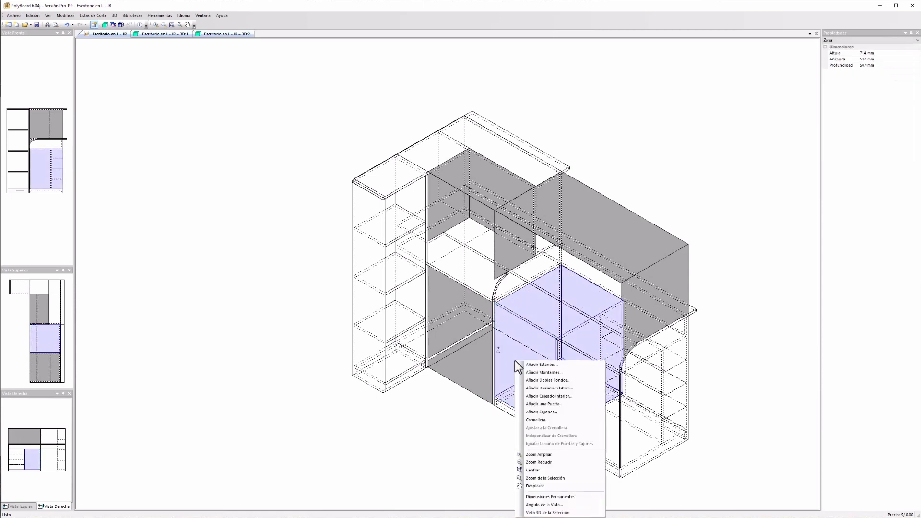
click(541, 412)
click(480, 235)
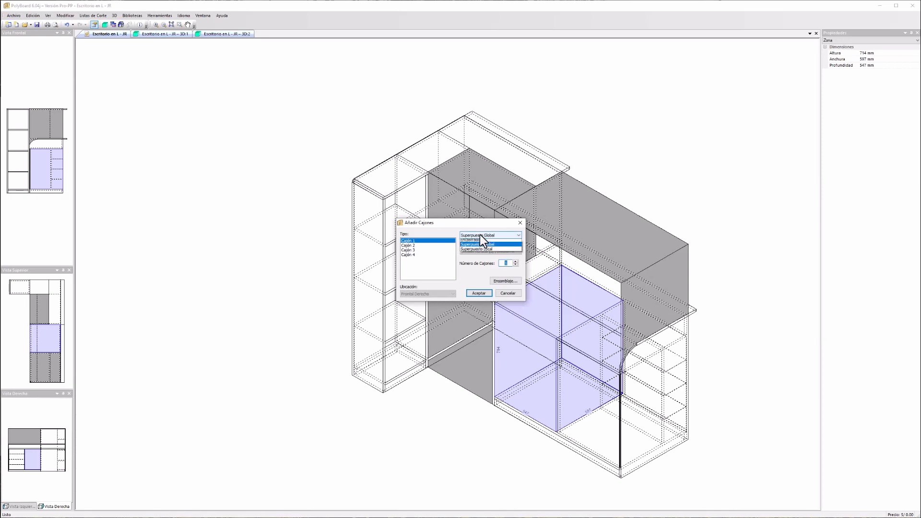
click(479, 240)
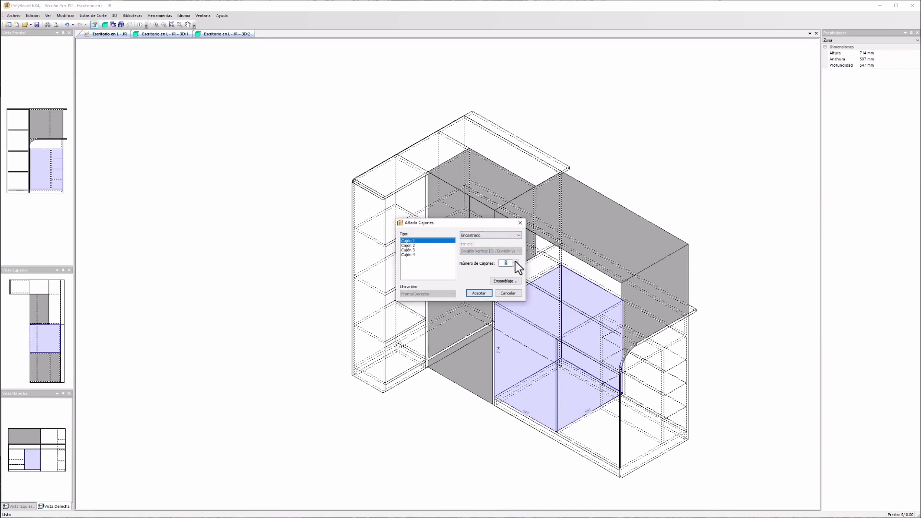
click(499, 281)
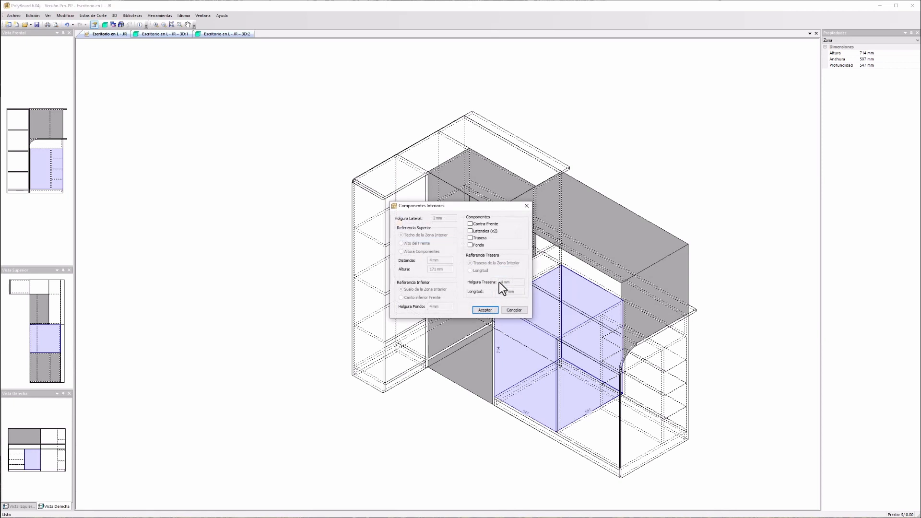
click(471, 223)
click(476, 230)
click(479, 237)
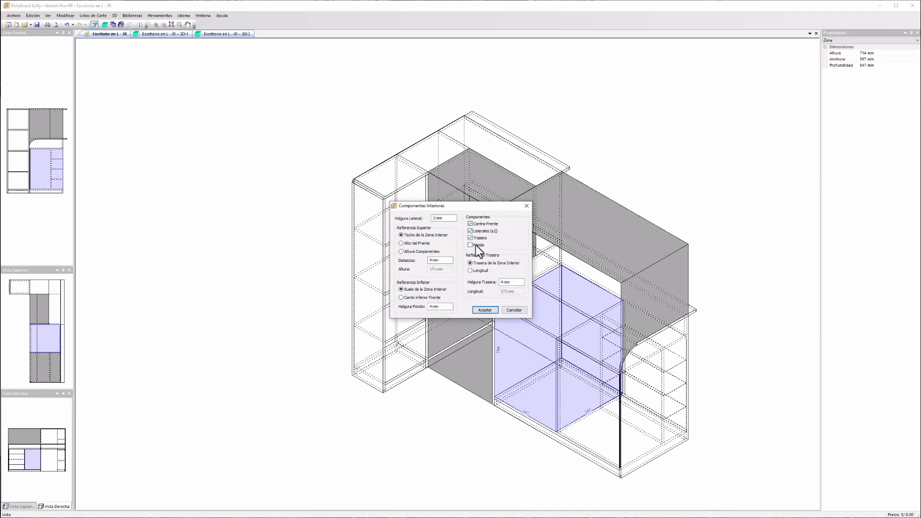
click(477, 245)
- Set the drawers' lateral clearance (Holgura Lateral) to 13 mm and define the component height (Altura Componentes) as 90 mm
drag(453, 218, 426, 220)
text(13)
click(401, 251)
double_click(433, 269)
click(434, 270)
drag(436, 270, 424, 271)
text(90)
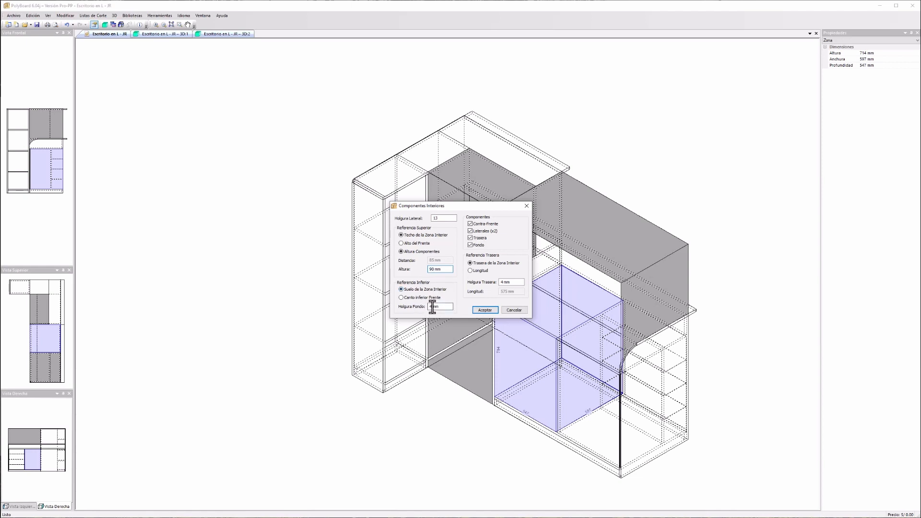
- Set the bottom clearance (Holgura Fondo) to 10 mm and insert the four drawers into the zone
drag(432, 308, 427, 309)
text(10)
drag(513, 283, 496, 282)
click(486, 309)
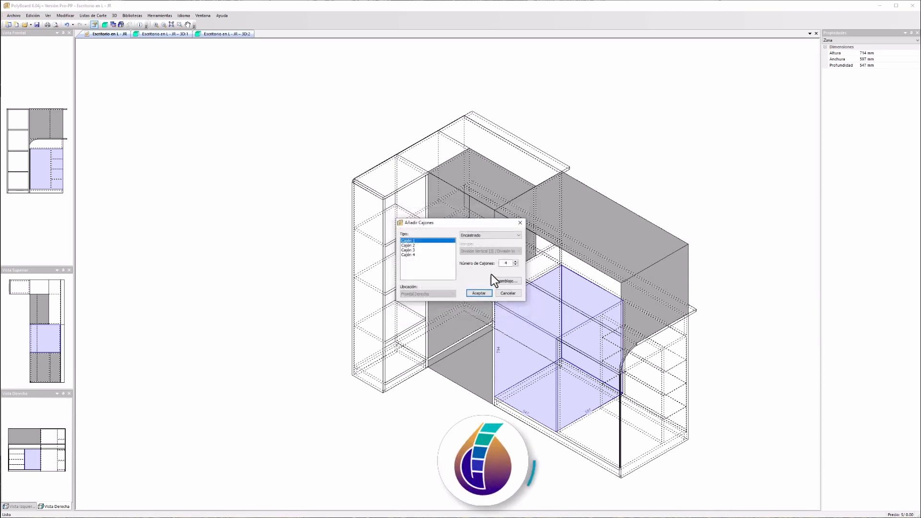
click(486, 292)
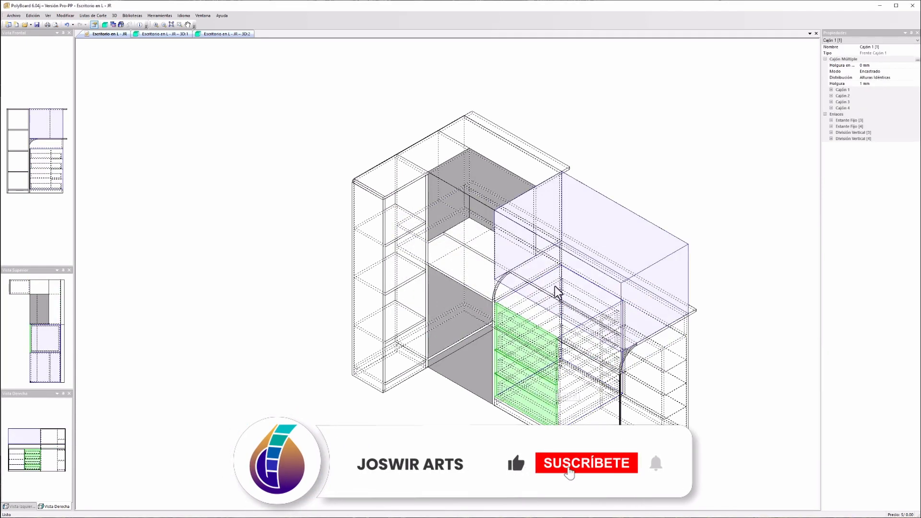
- Inspect the lower sides of the four opened drawers in the 3D view from below and at several distances
key(ctrl+Tab)
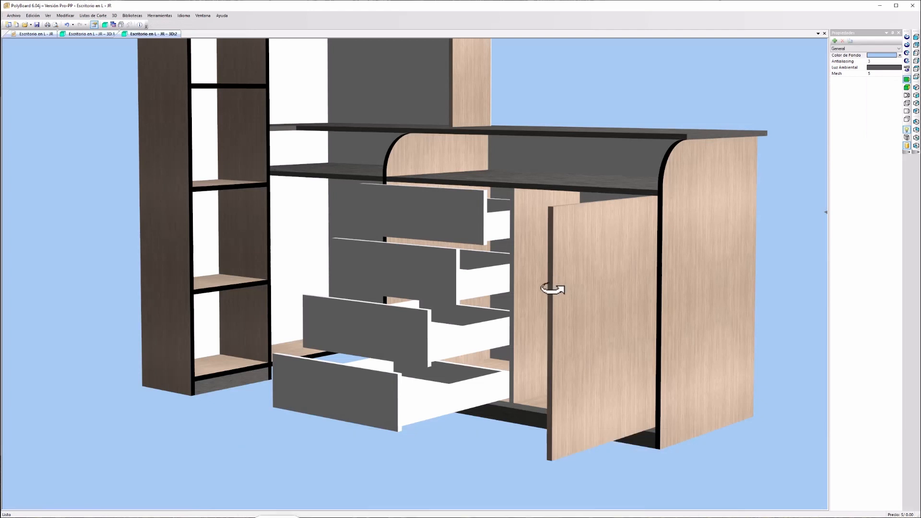
drag(514, 371, 428, 276)
scroll(439, 264, up, 2)
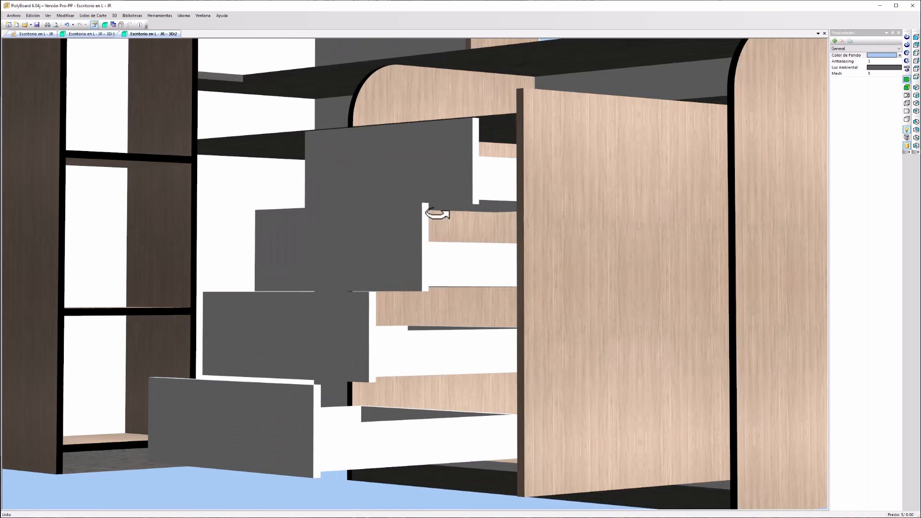
scroll(439, 208, up, 2)
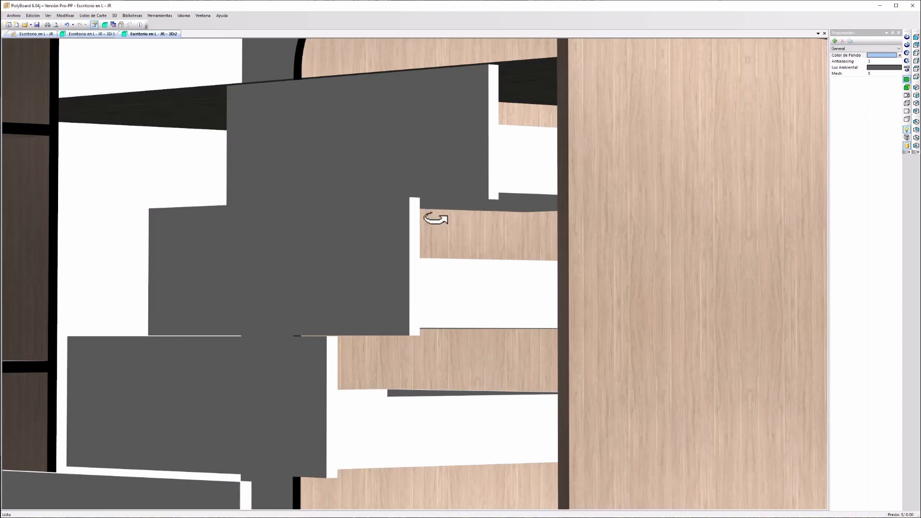
scroll(453, 247, down, 2)
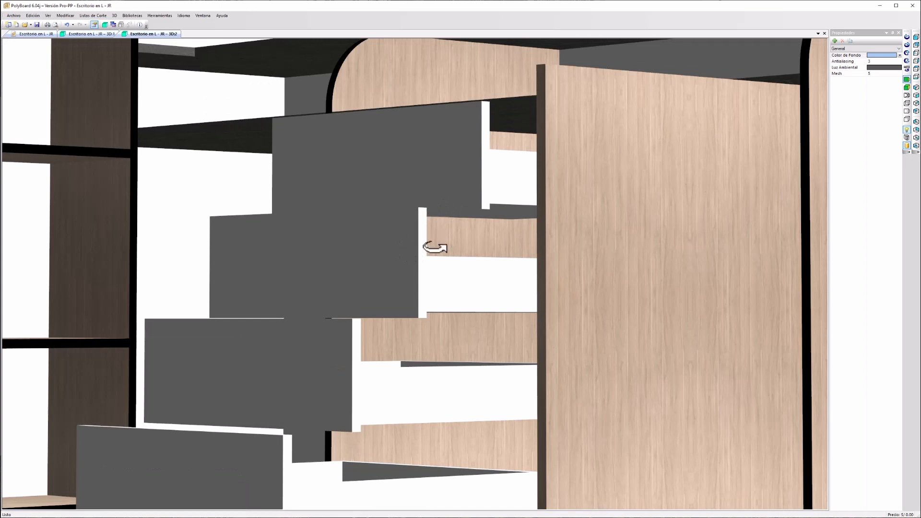
scroll(433, 242, down, 3)
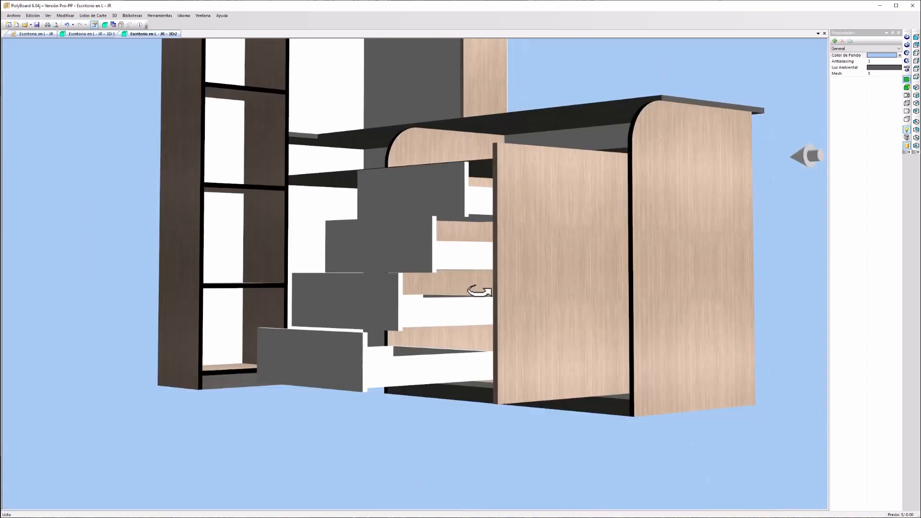
- Delete the four drawers again and check the empty compartment in the 3D view
key(ctrl+Tab)
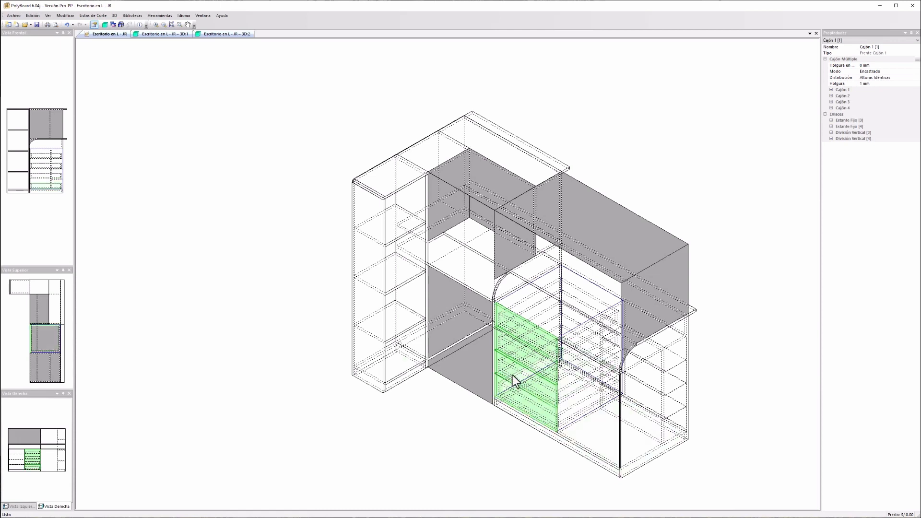
click(530, 432)
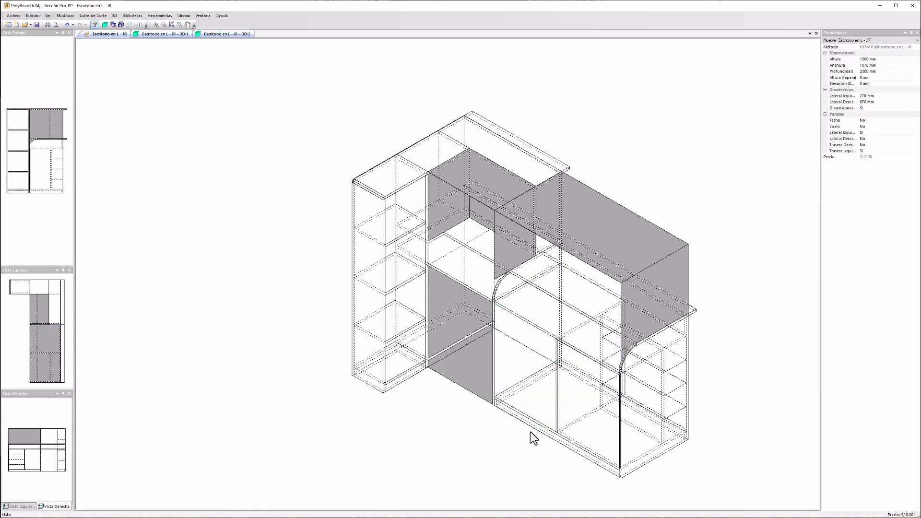
key(ctrl+Tab)
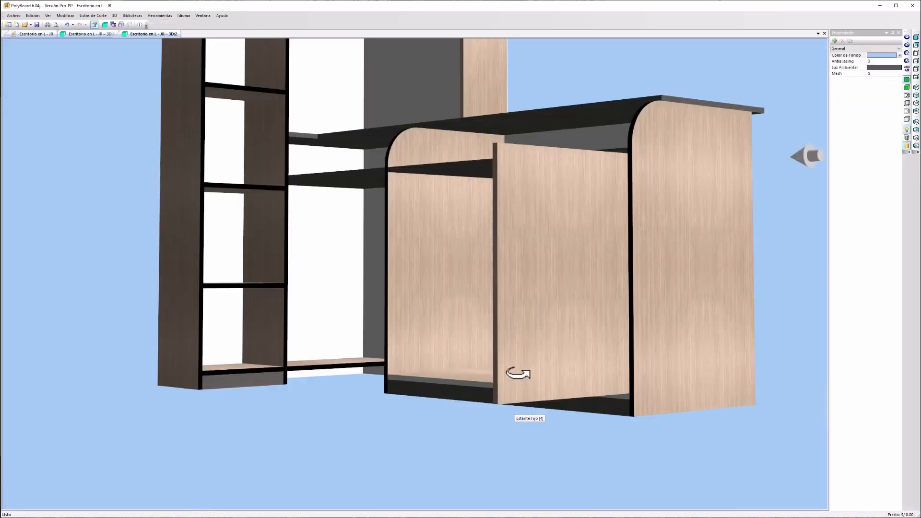
mouse_move(475, 265)
mouse_down()
mouse_move(639, 384)
mouse_move(489, 269)
mouse_up()
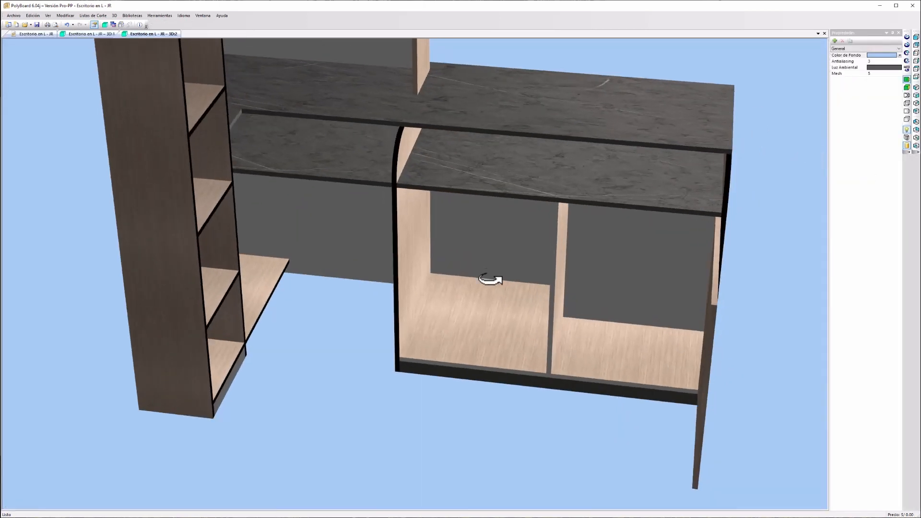
- Create a drawer sub-method named Joswir Arts in the Cajón sub-method library and select it
key(ctrl+Tab)
click(450, 322)
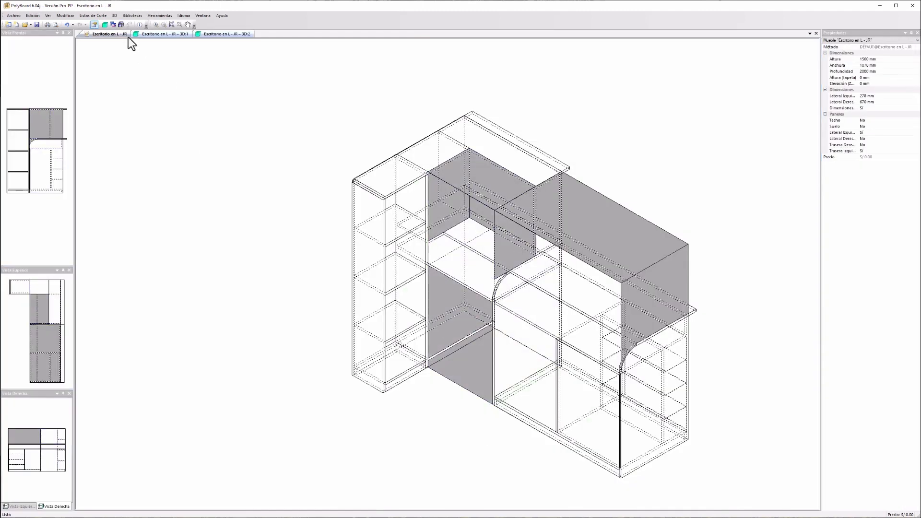
click(133, 16)
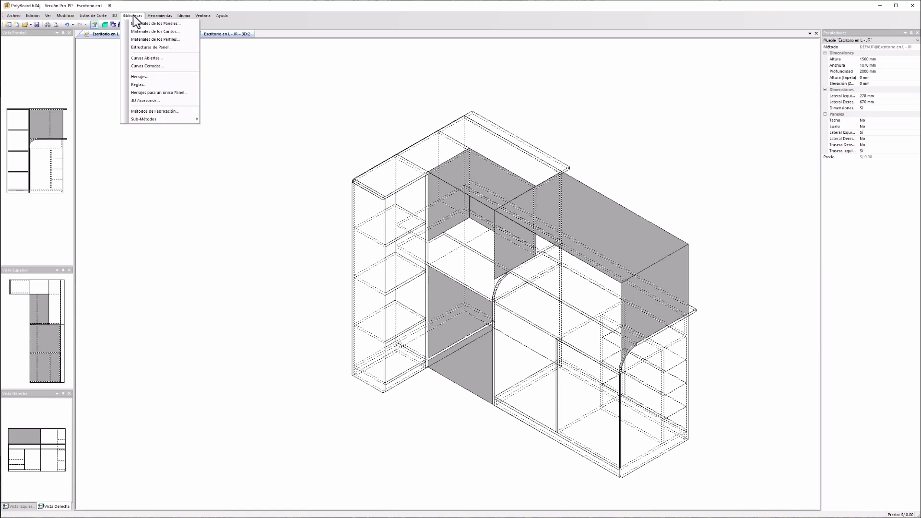
mouse_move(172, 120)
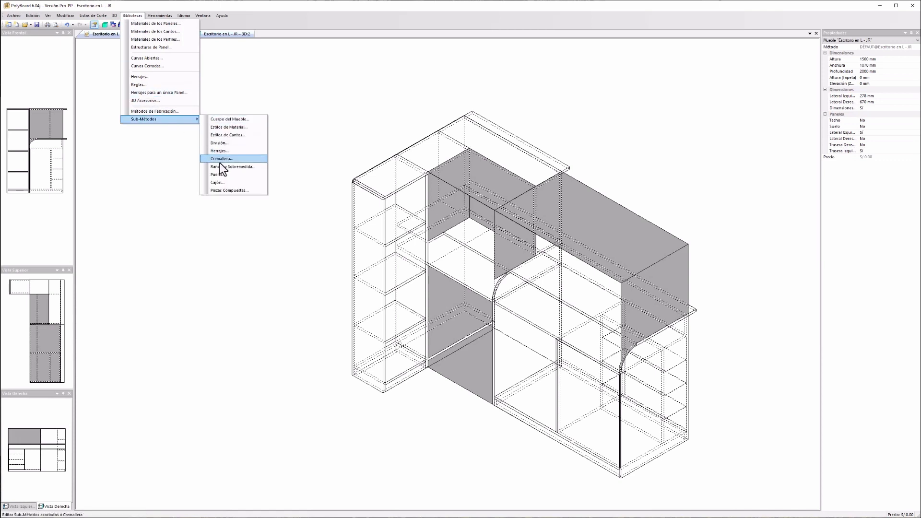
click(221, 183)
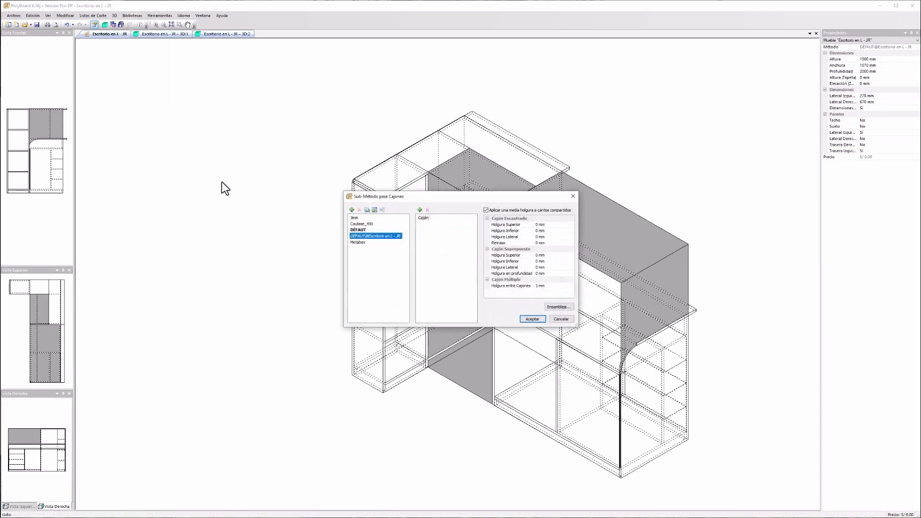
click(364, 263)
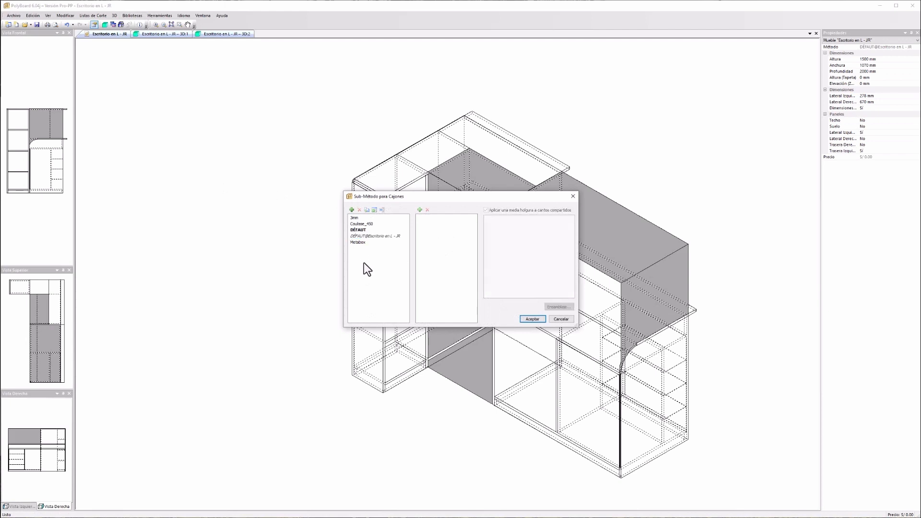
click(350, 212)
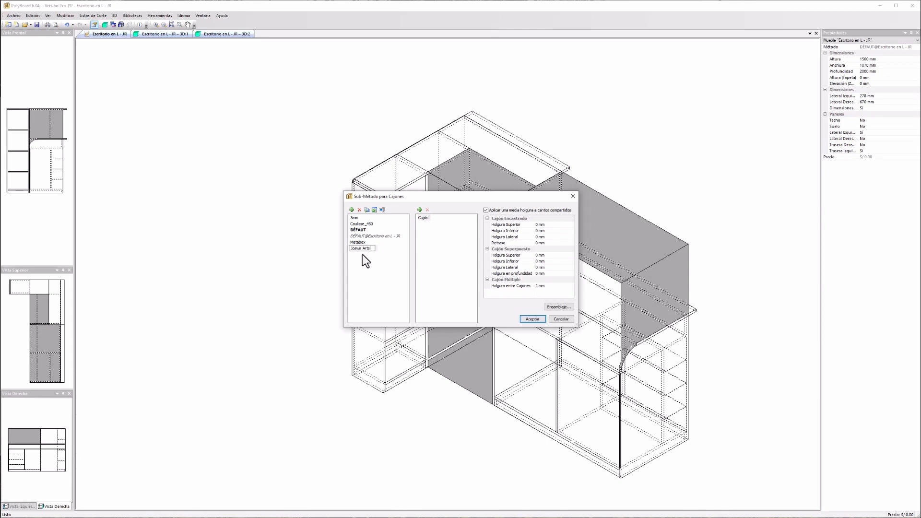
click(363, 259)
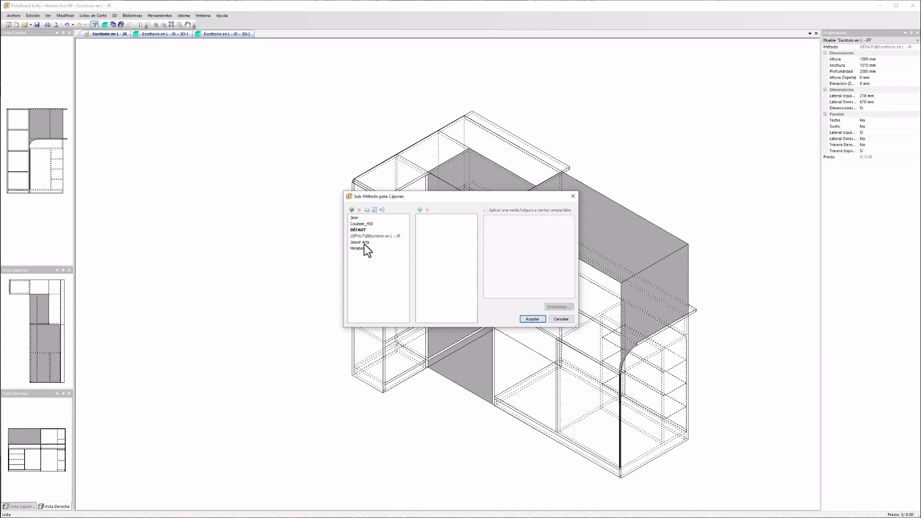
click(363, 243)
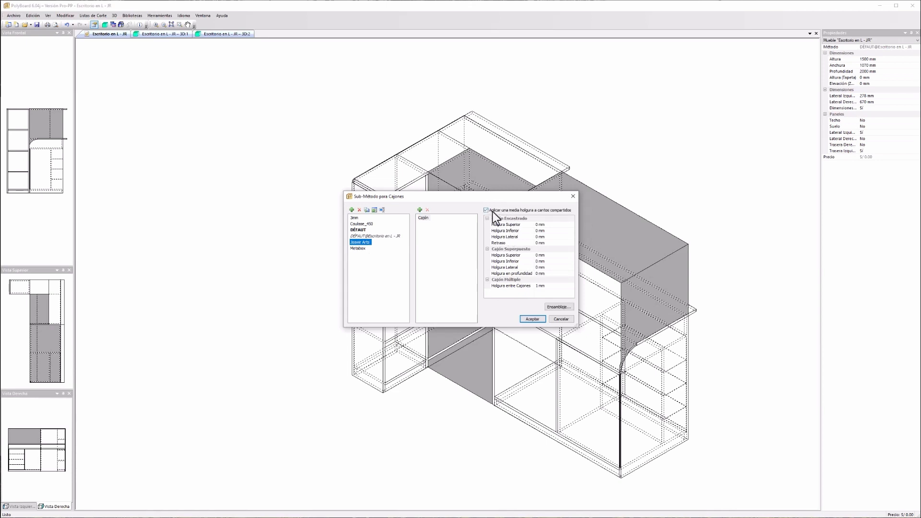
- Set the upper, lower and lateral clearances for inset drawers (Cajón Encastrado) to 2 mm each
click(537, 225)
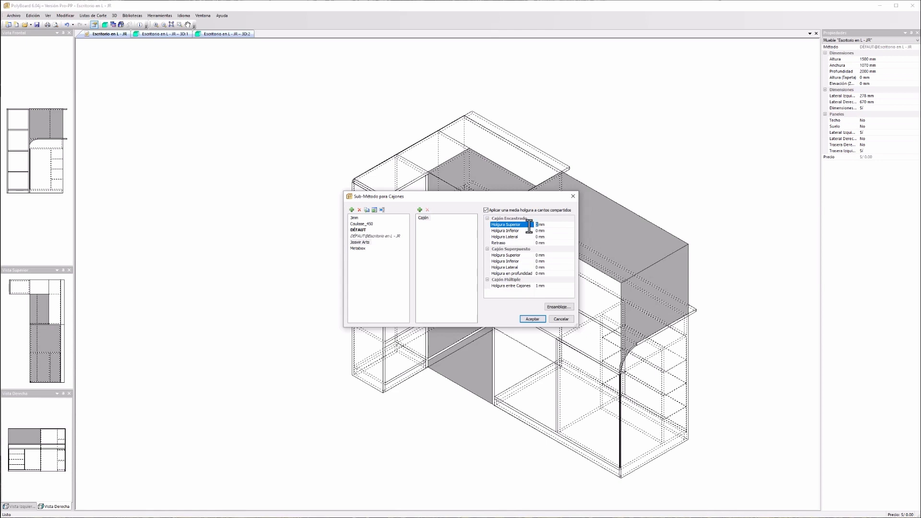
click(536, 231)
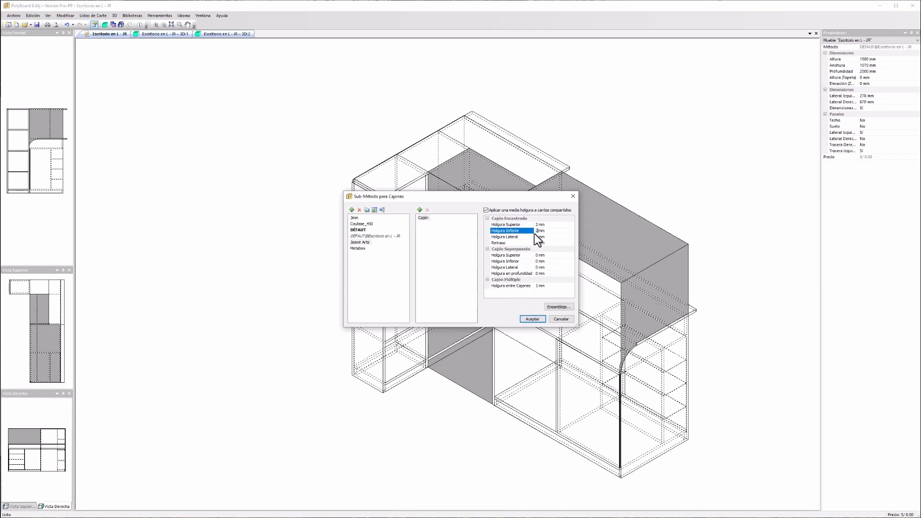
key(Return)
click(536, 237)
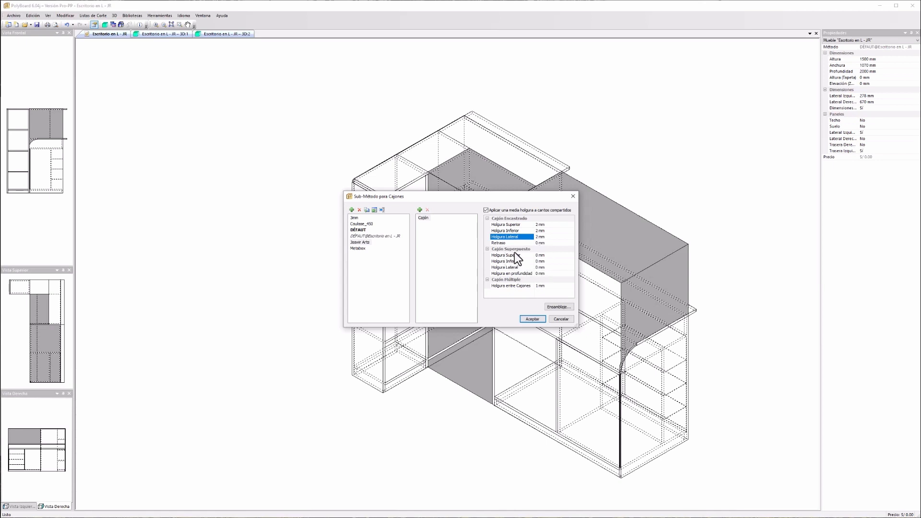
- Set the overlay drawer (Cajón Superpuesto) clearances to 2 mm upper, 3 mm lower and 2 mm lateral, and the gap between drawers to 3 mm
click(537, 255)
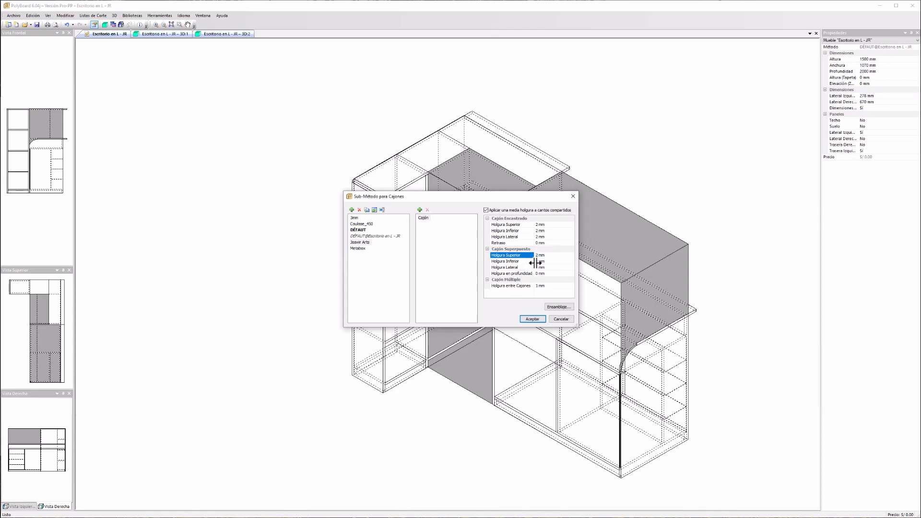
click(536, 261)
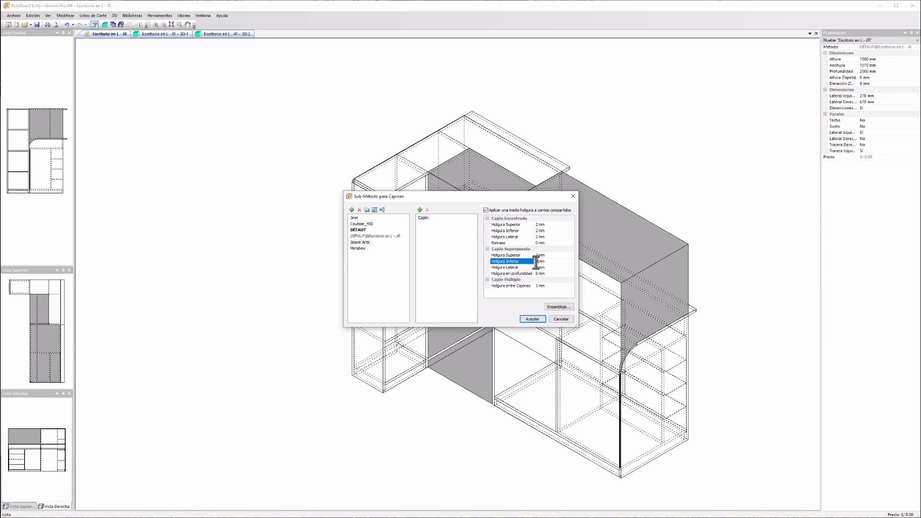
click(533, 267)
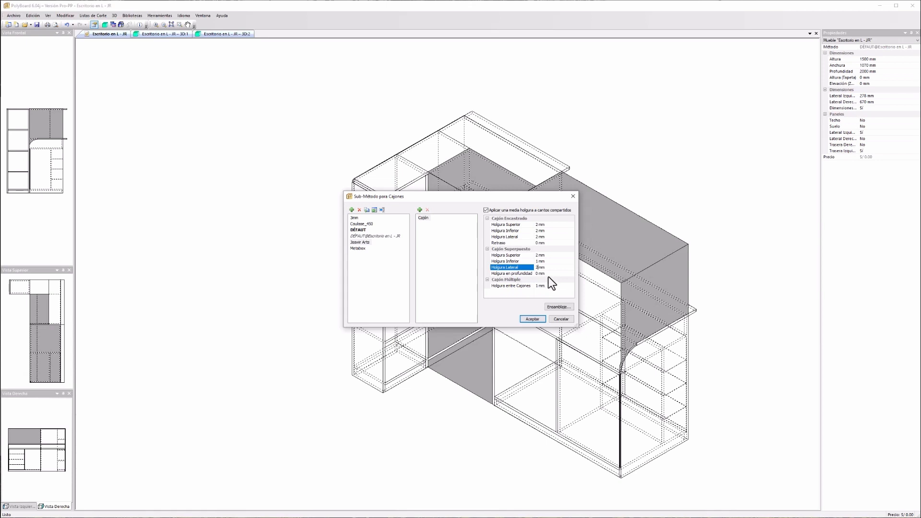
click(538, 286)
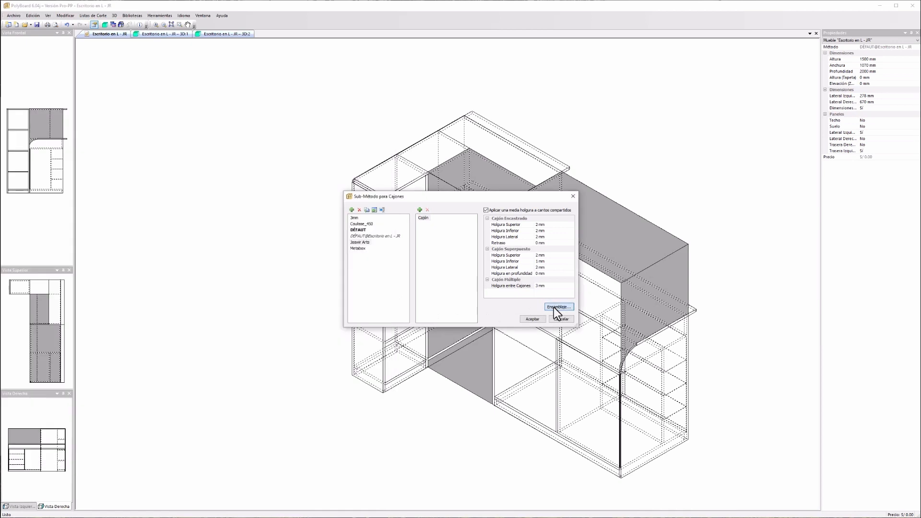
- In the drawer assembly structure, set the lateral clearance to 13 mm and reference the top to Alto del Frente at 20 mm distance
click(556, 306)
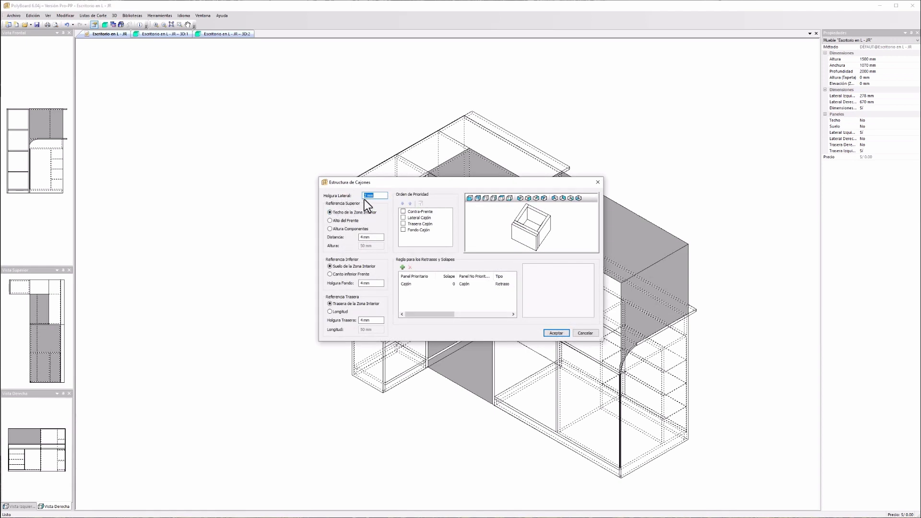
text(13)
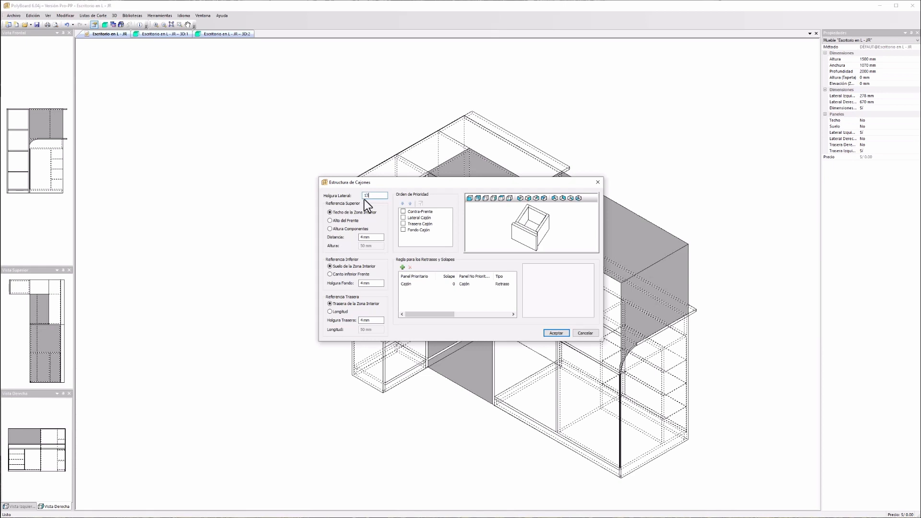
click(330, 221)
text(20)
- Set the bottom clearance to 10 mm and the rear clearance to 20 mm, with Trasera de la Zona Interior as rear reference
double_click(362, 283)
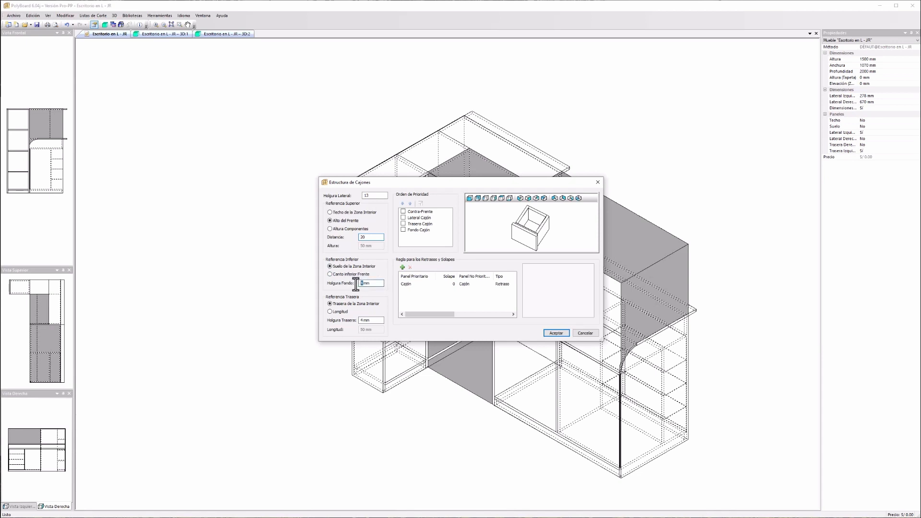
text(10)
double_click(359, 320)
text(20)
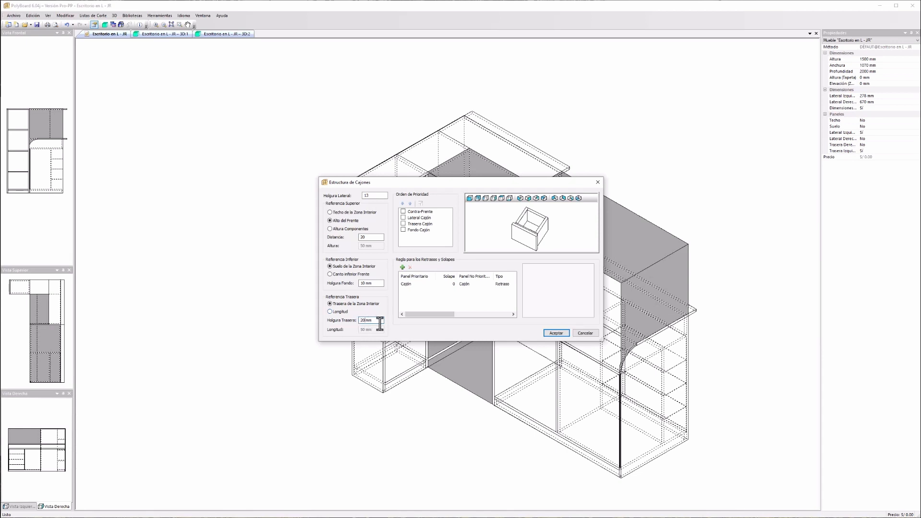
click(370, 312)
click(351, 304)
- Enable the Contra-Frente, Lateral Cajón, Trasera Cajón and Fondo Cajón components in the drawer structure
drag(531, 232, 509, 223)
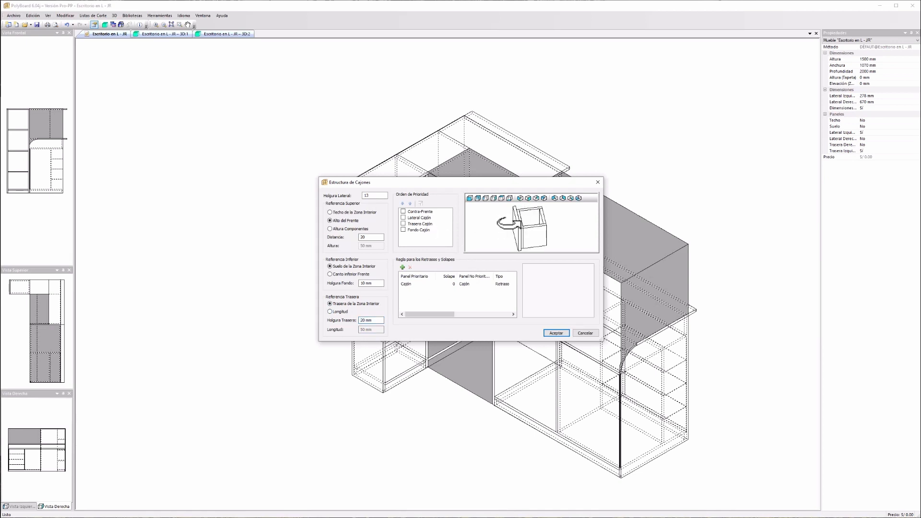
scroll(534, 212, up, 1)
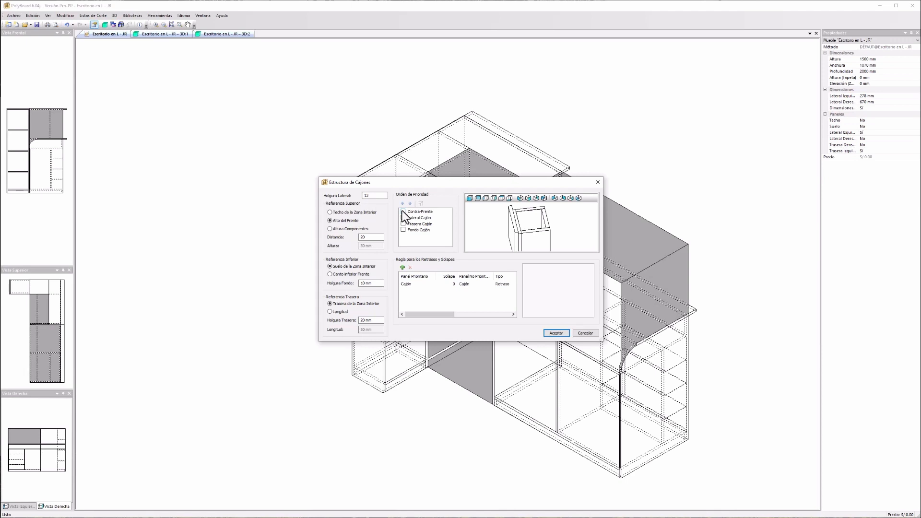
click(402, 211)
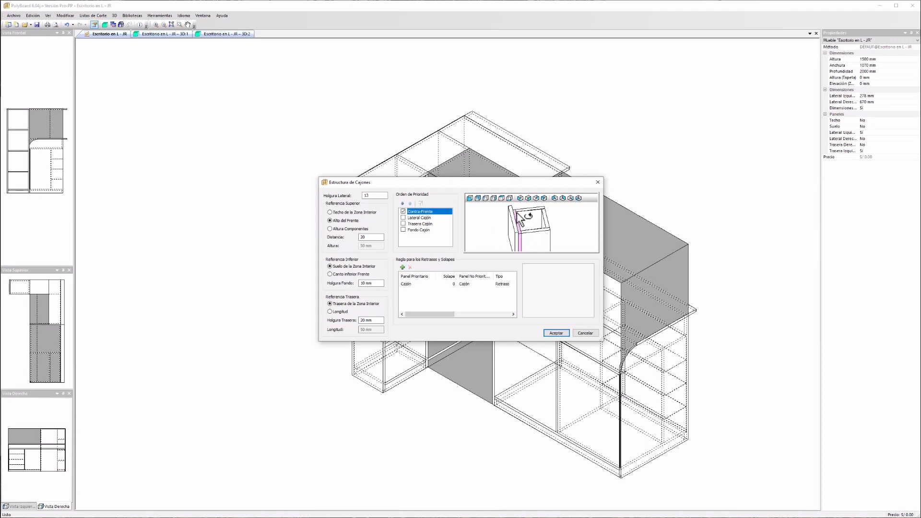
click(403, 217)
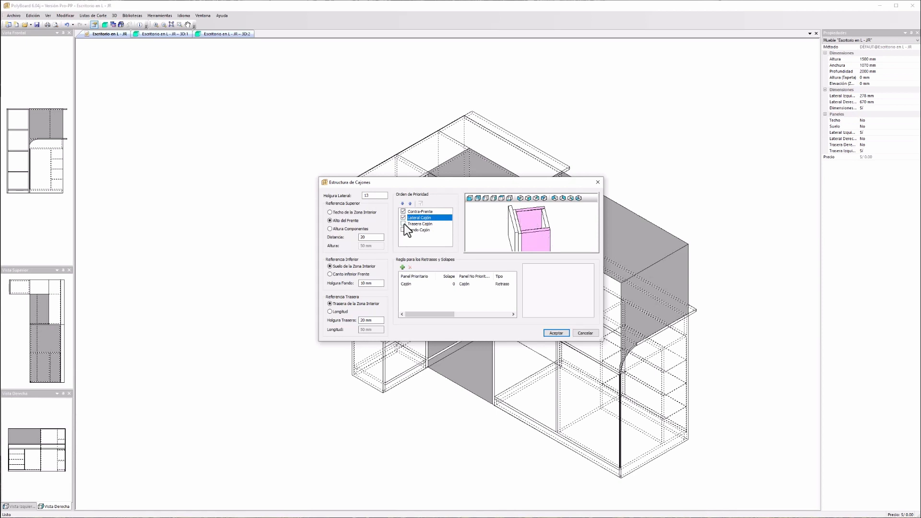
click(403, 223)
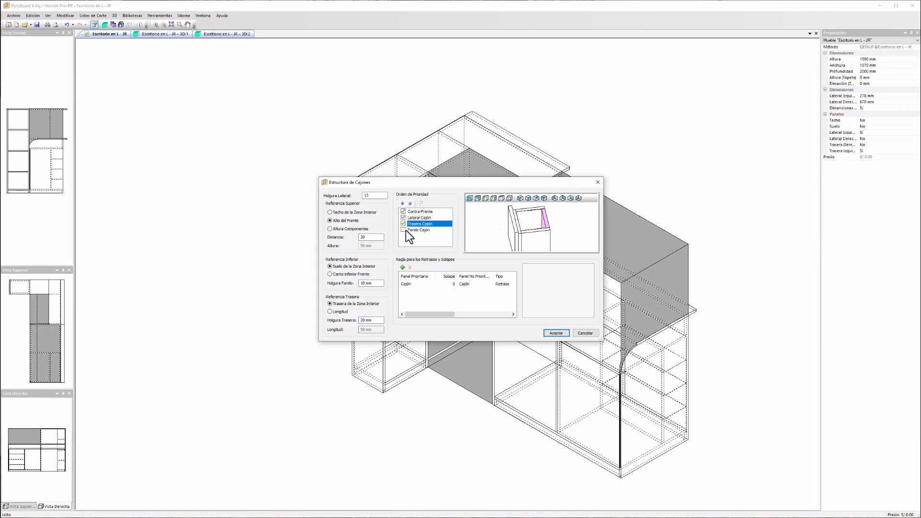
click(405, 230)
- Enlarge the drawer structure dialog and examine how the box panels meet, from above and from below
drag(602, 338, 727, 484)
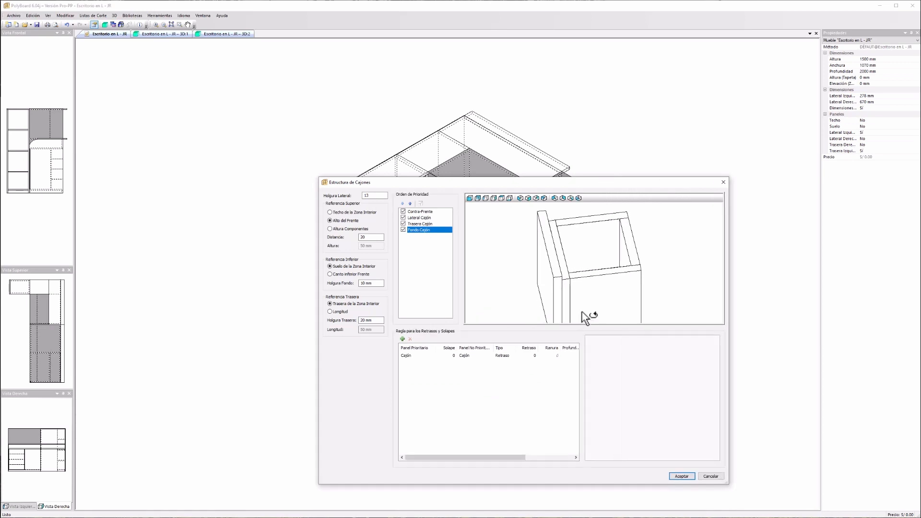
scroll(506, 256, down, 1)
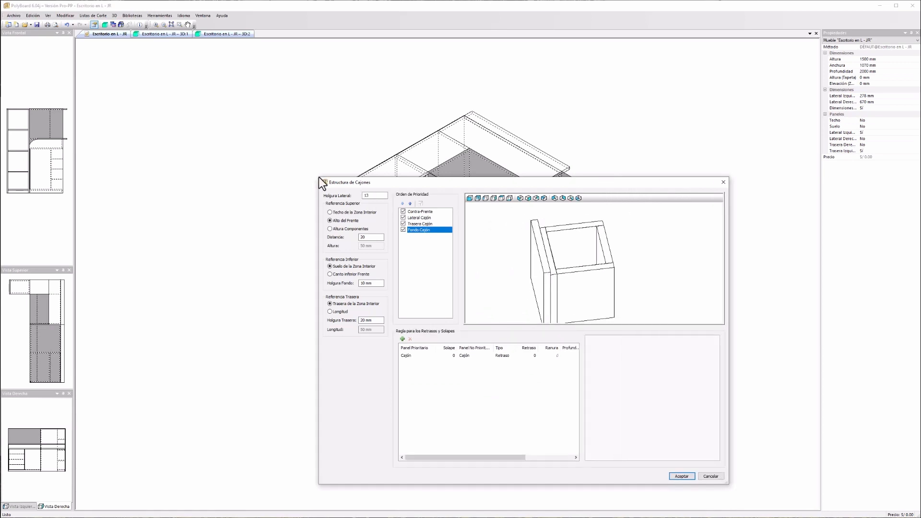
drag(319, 176, 153, 102)
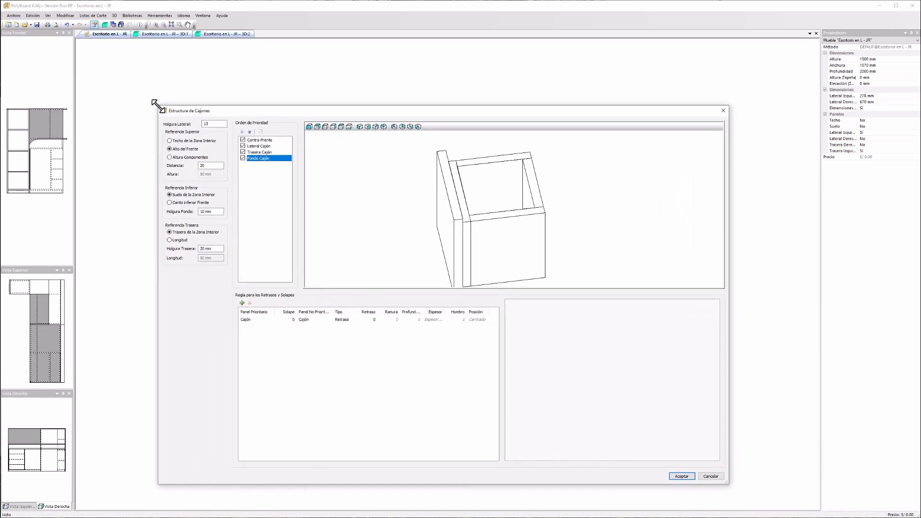
scroll(474, 225, up, 2)
scroll(473, 224, down, 2)
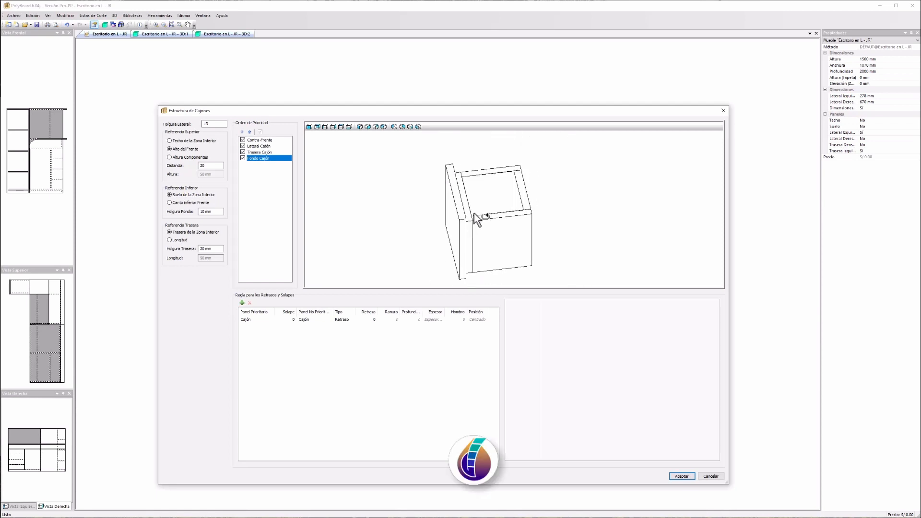
drag(477, 212, 485, 181)
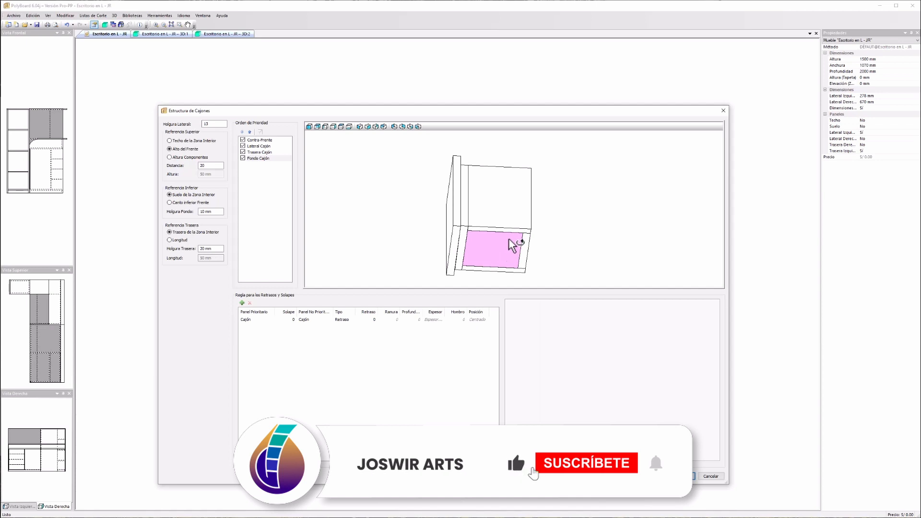
drag(520, 222, 524, 269)
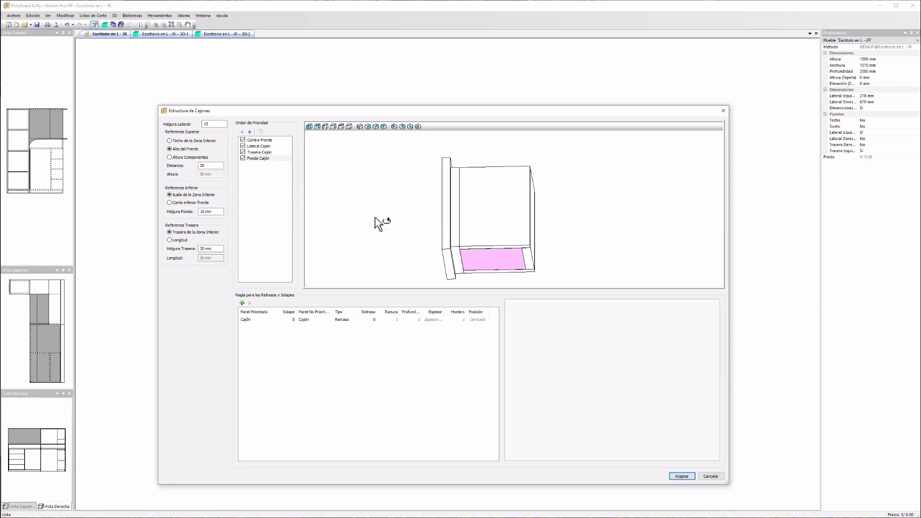
- Raise Fondo Cajón to first place in the priority order and inspect the drawer box preview
click(256, 158)
click(250, 132)
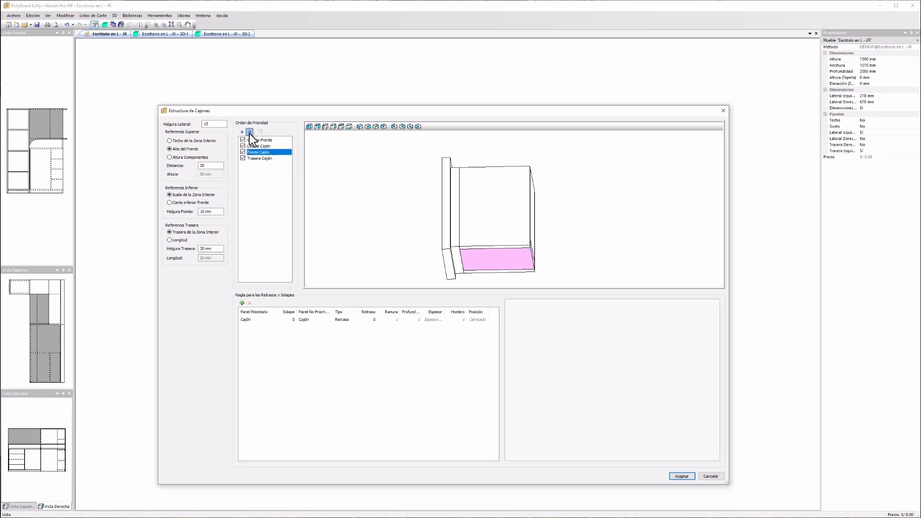
click(249, 132)
click(250, 132)
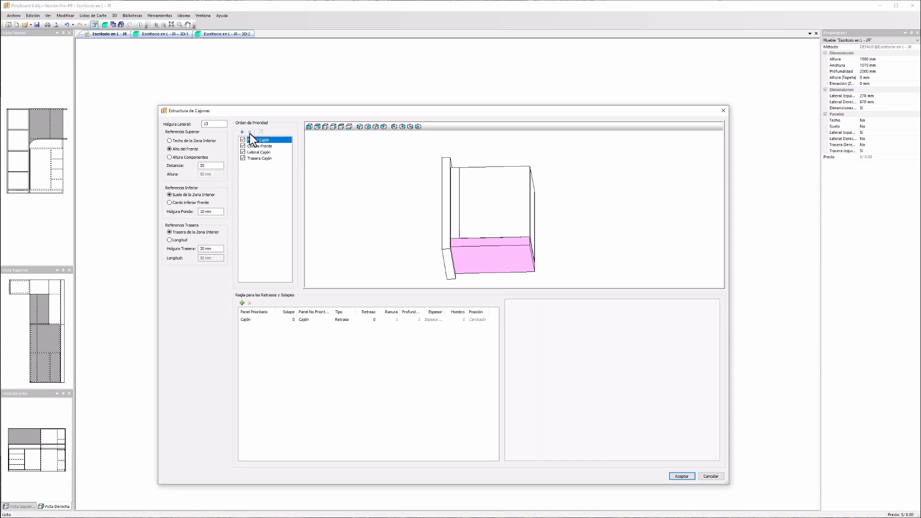
drag(545, 261, 500, 243)
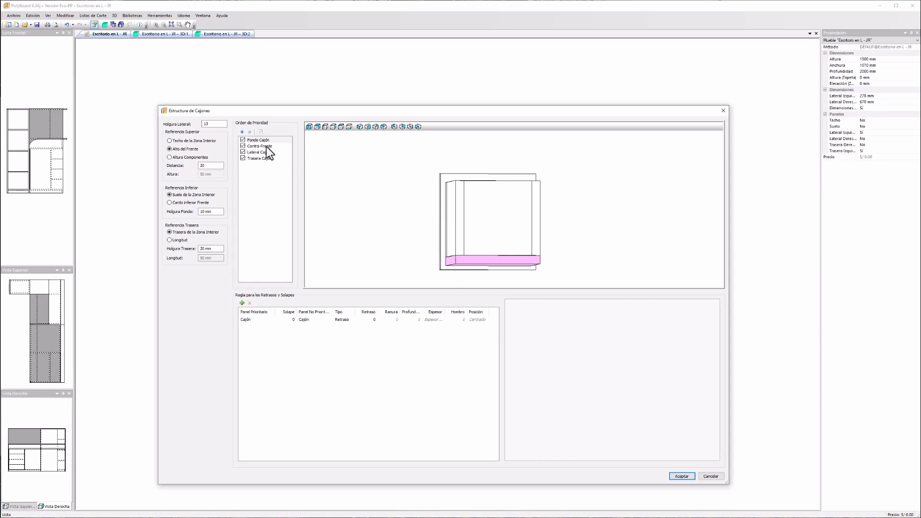
- Return Fondo Cajón to last place in the priority order, comparing its fit one place above Trasera Cajón
click(242, 132)
click(242, 132)
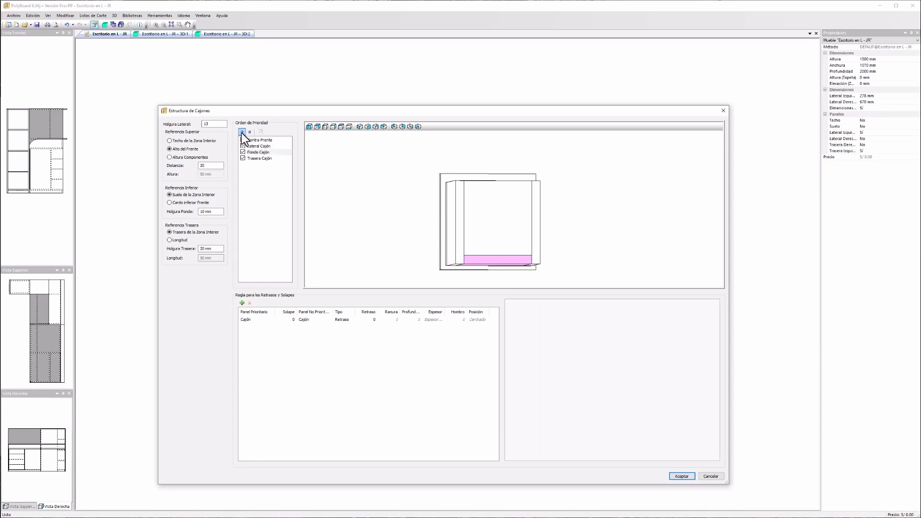
click(242, 133)
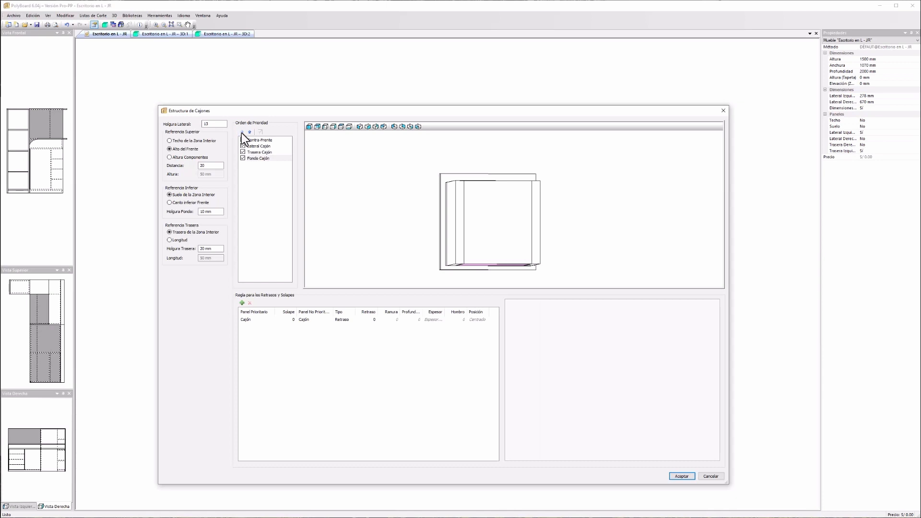
click(249, 133)
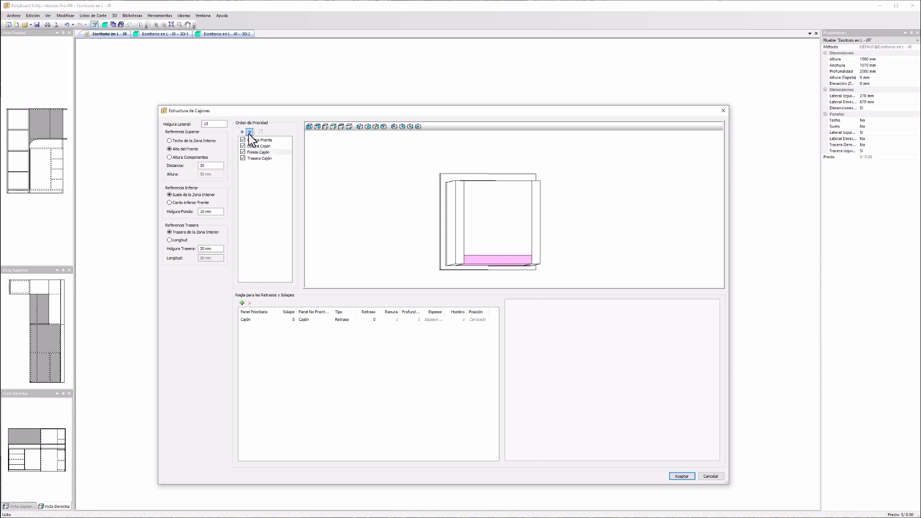
click(242, 133)
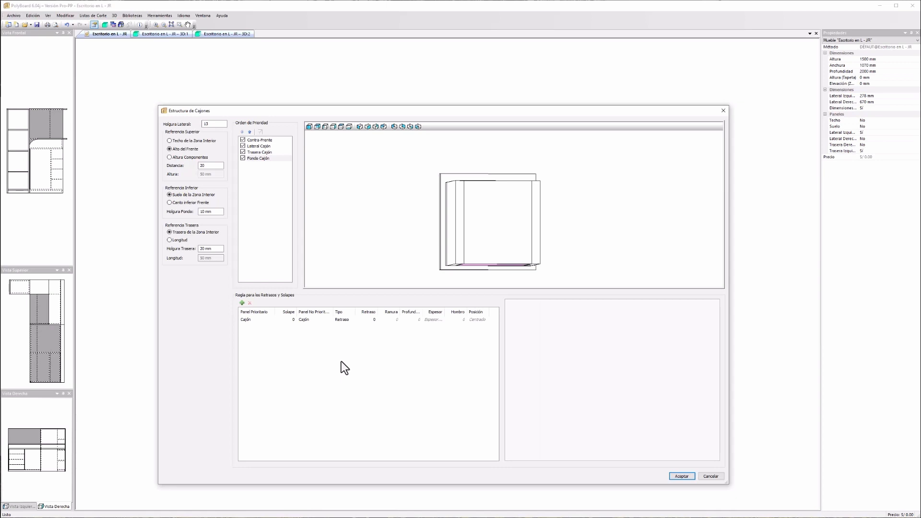
- Add a 7 mm groove (Ranura) rule with Lateral Cajón as priority panel and Fondo Cajón as non-priority panel
click(243, 303)
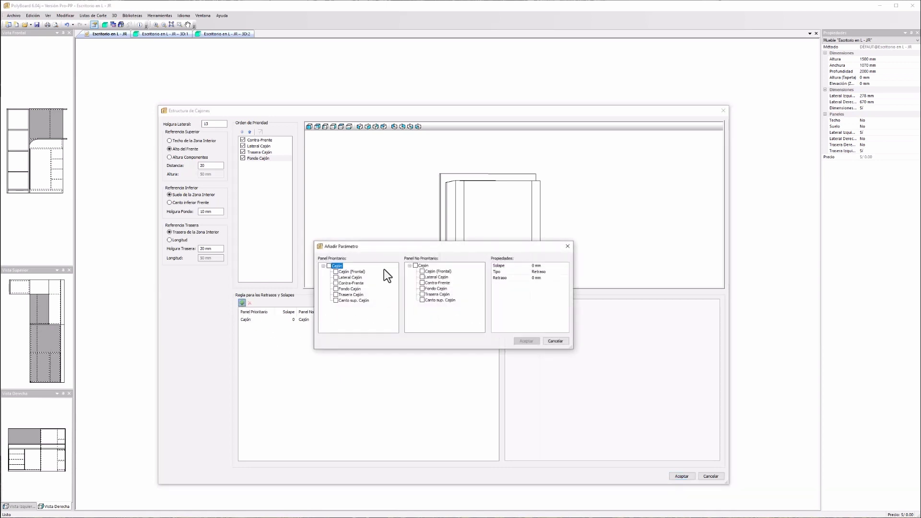
drag(387, 248, 389, 257)
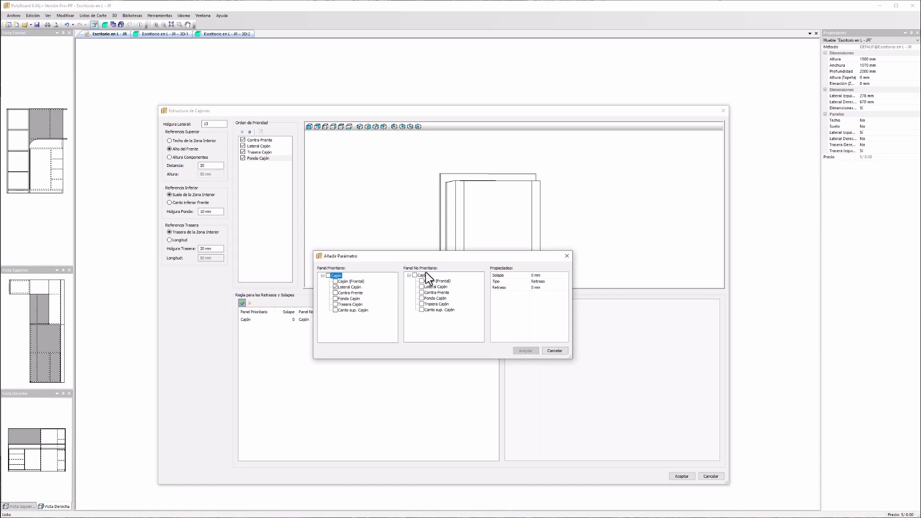
click(421, 298)
click(535, 282)
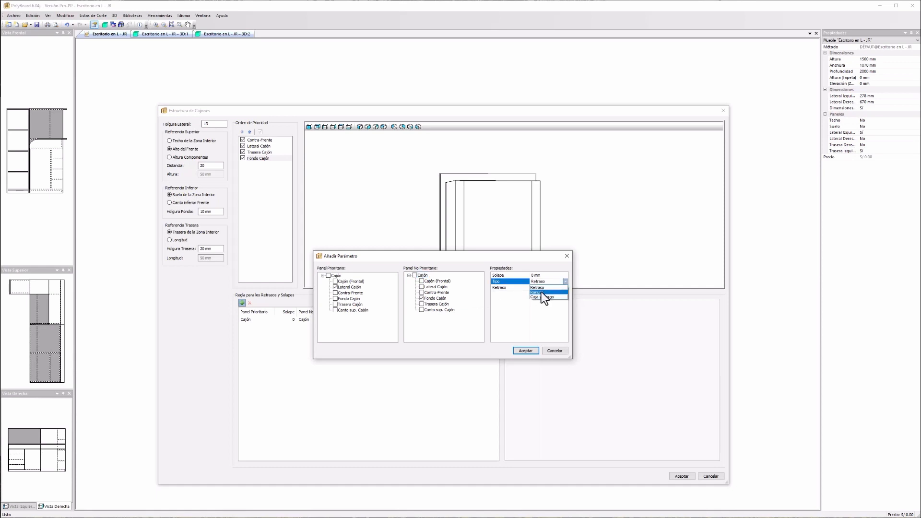
click(539, 290)
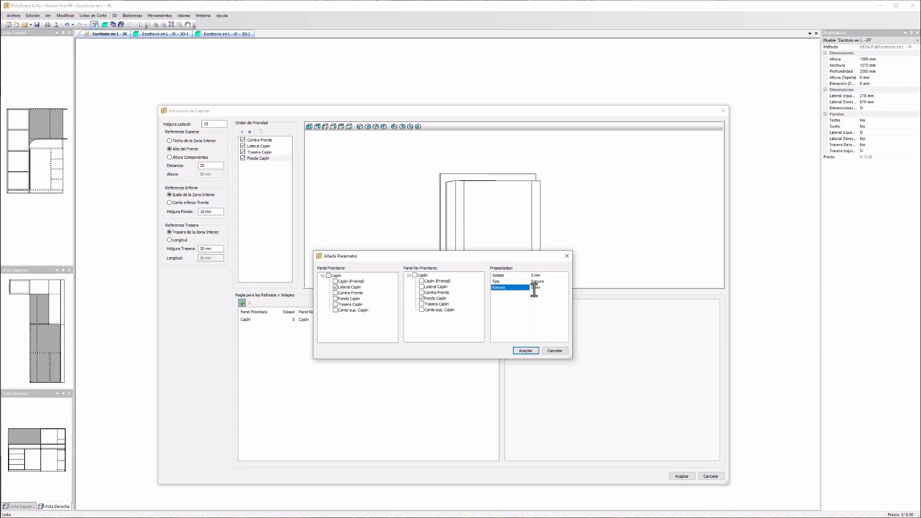
click(533, 288)
click(524, 350)
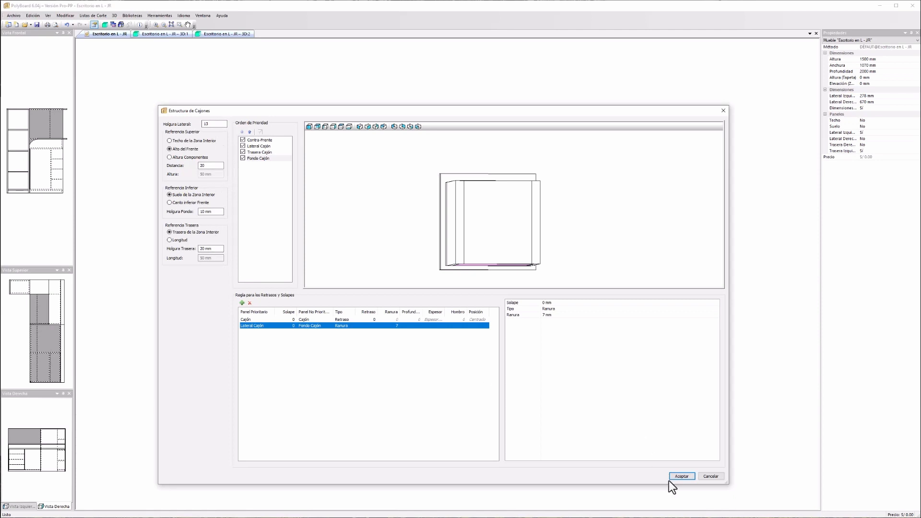
- Accept the drawer structure and apply the Joswir Arts sub-method to the whole piece of furniture
click(680, 476)
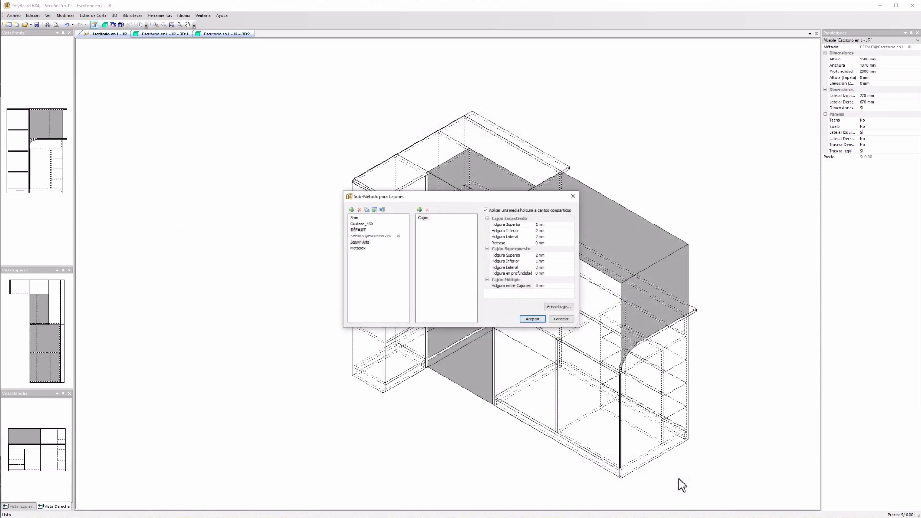
click(537, 318)
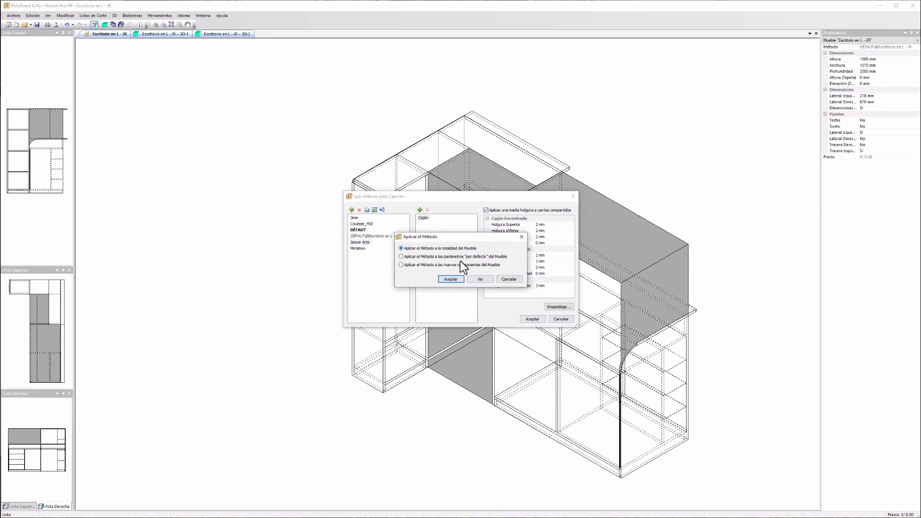
click(450, 280)
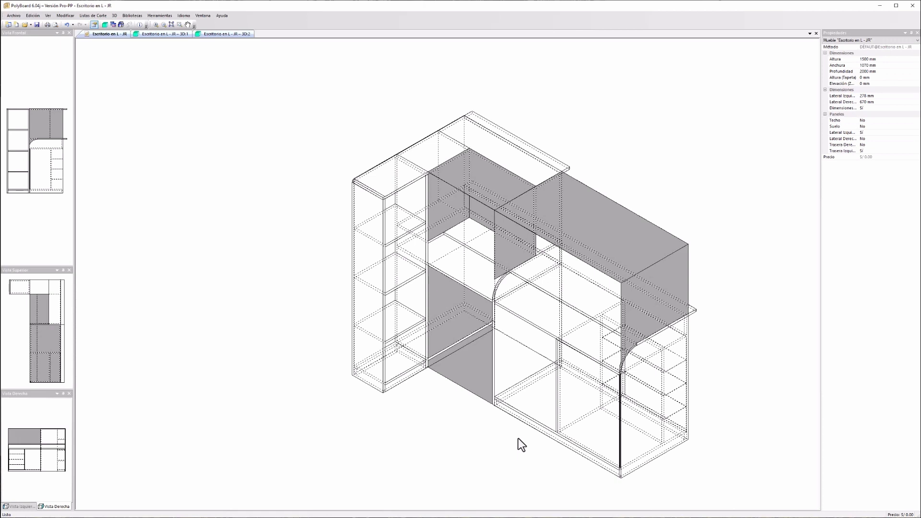
- Add four Cajón 1 drawers in Superpuesto Global mode to the lower desk zone beside the cupboard, checking their interior component settings
click(524, 361)
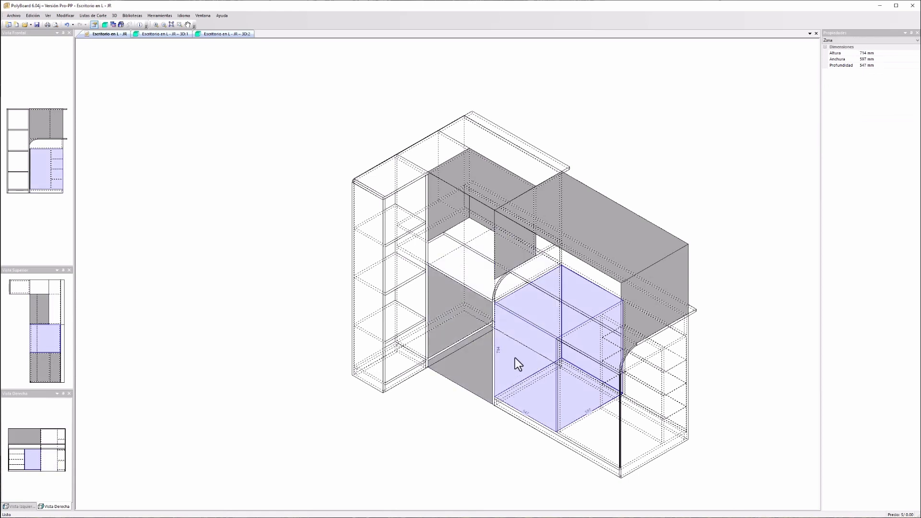
right_click(519, 356)
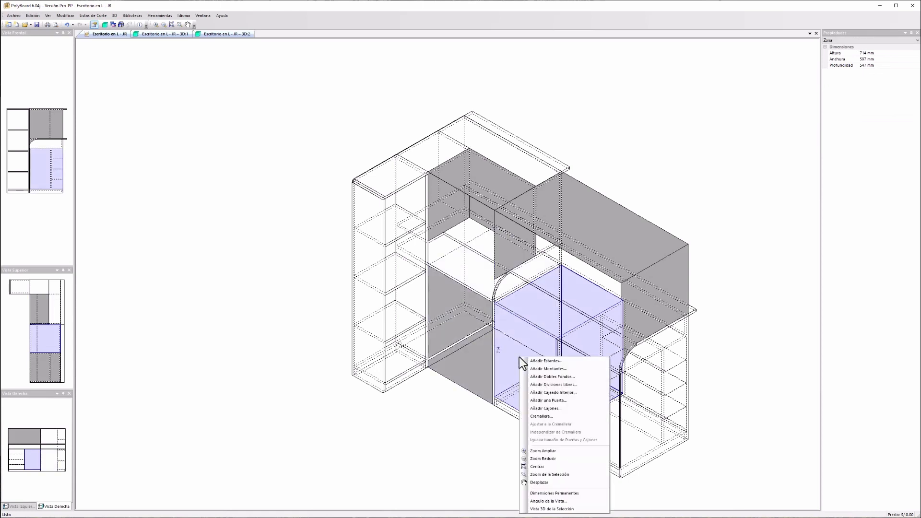
click(545, 408)
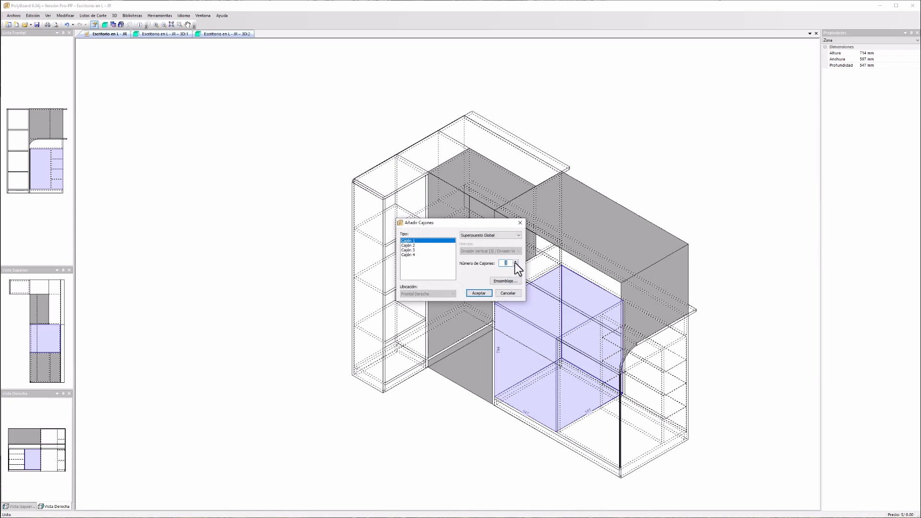
click(493, 283)
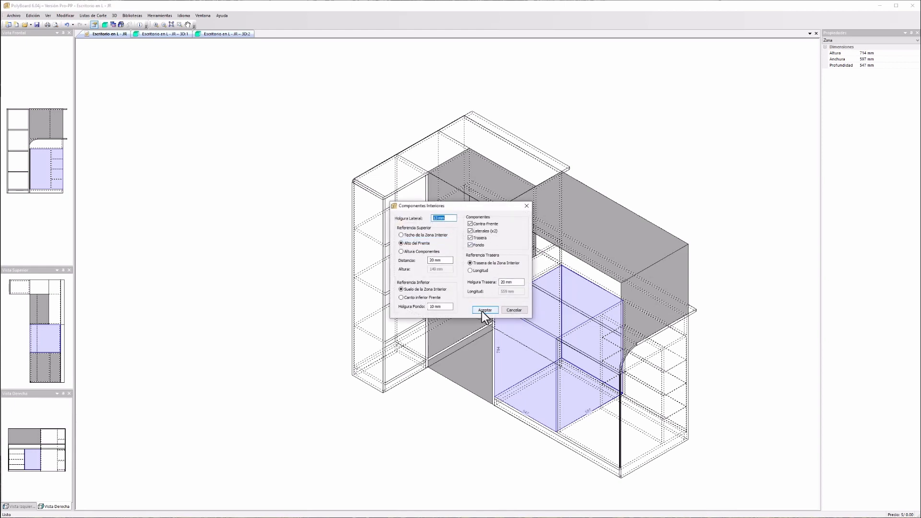
click(510, 311)
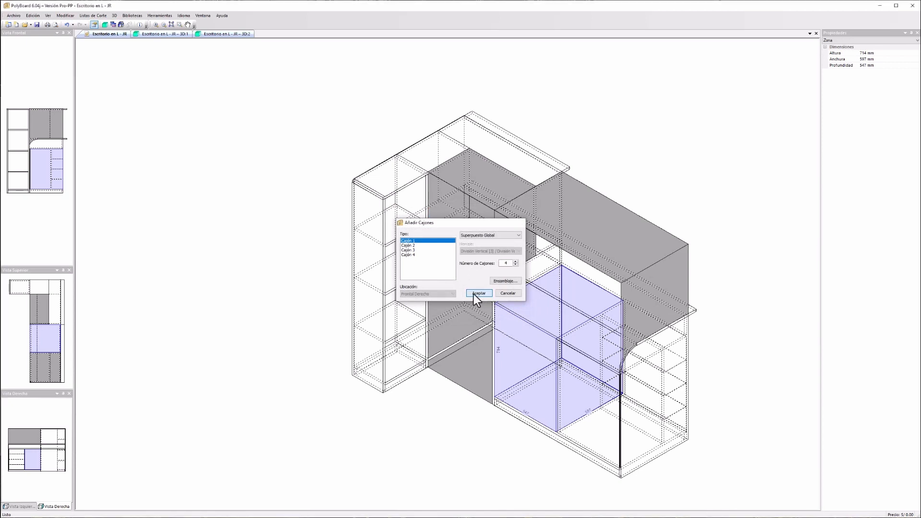
click(478, 293)
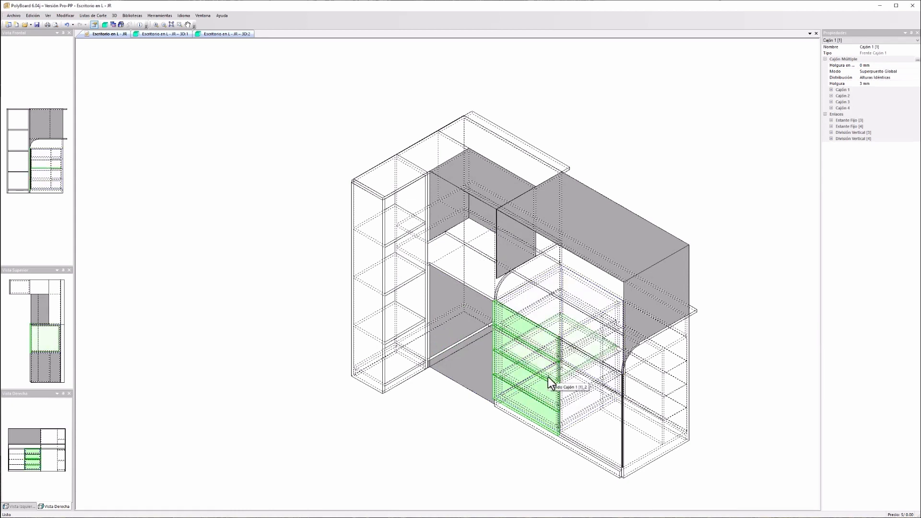
- Inspect the four open drawers from several angles in the desk's 3D view
key(ctrl+Tab)
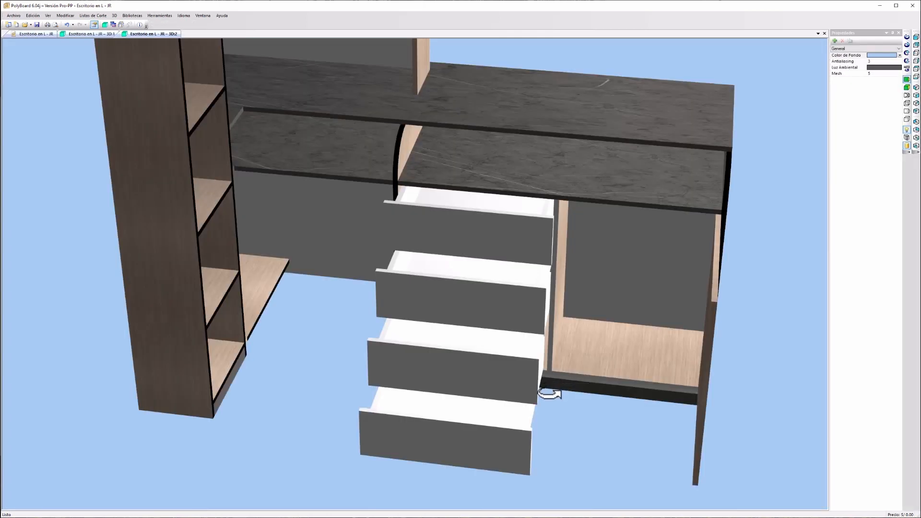
drag(549, 393, 413, 312)
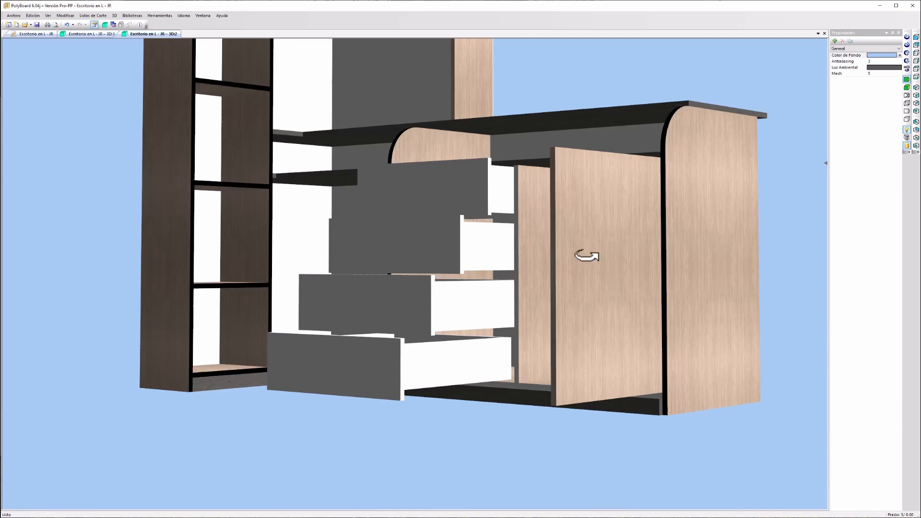
drag(514, 294, 544, 323)
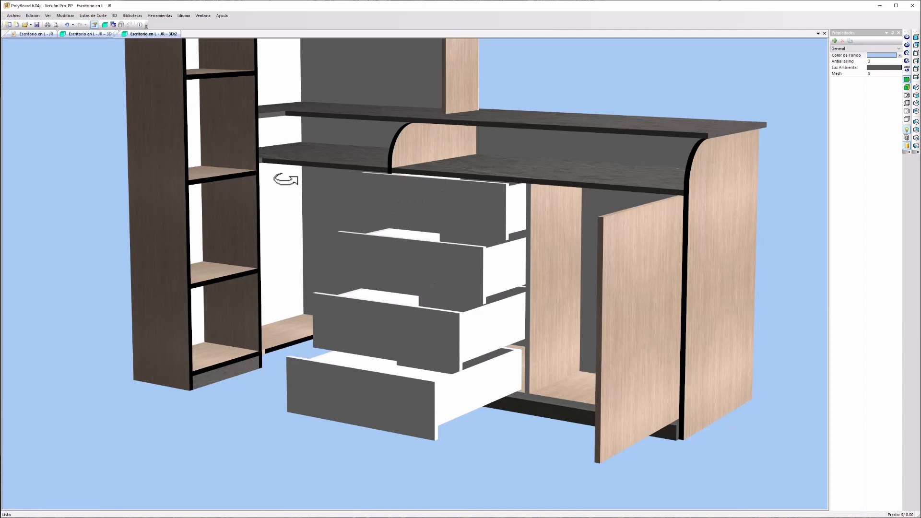
- Replace the four drawers beside the cupboard with two Cajón 1 drawers in Superpuesto Global mode
click(36, 34)
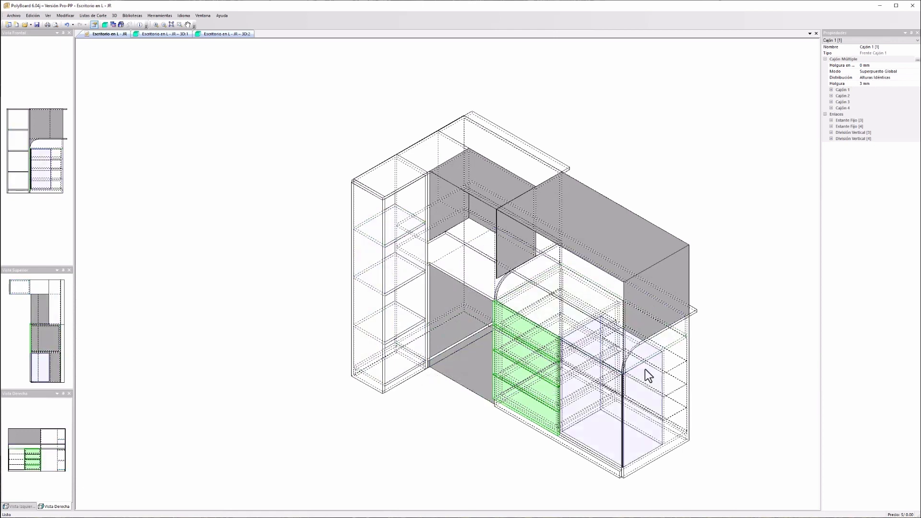
click(614, 437)
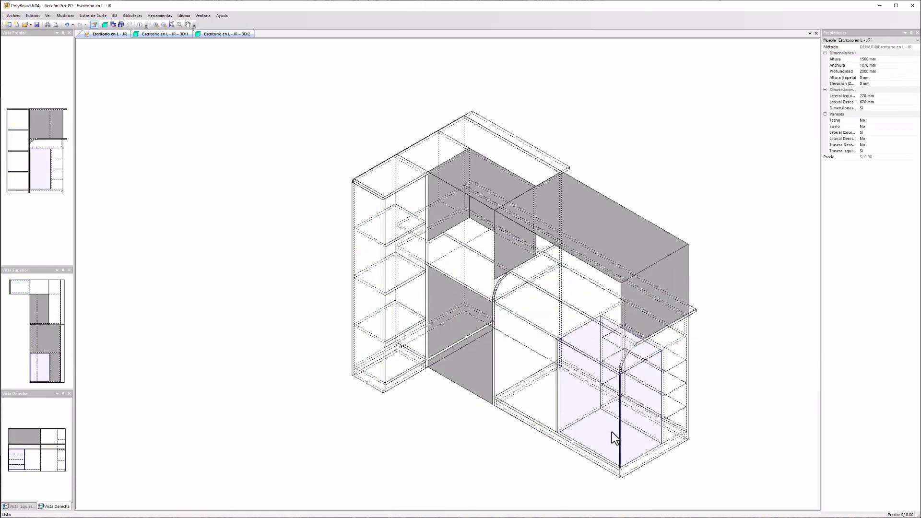
click(525, 384)
right_click(525, 370)
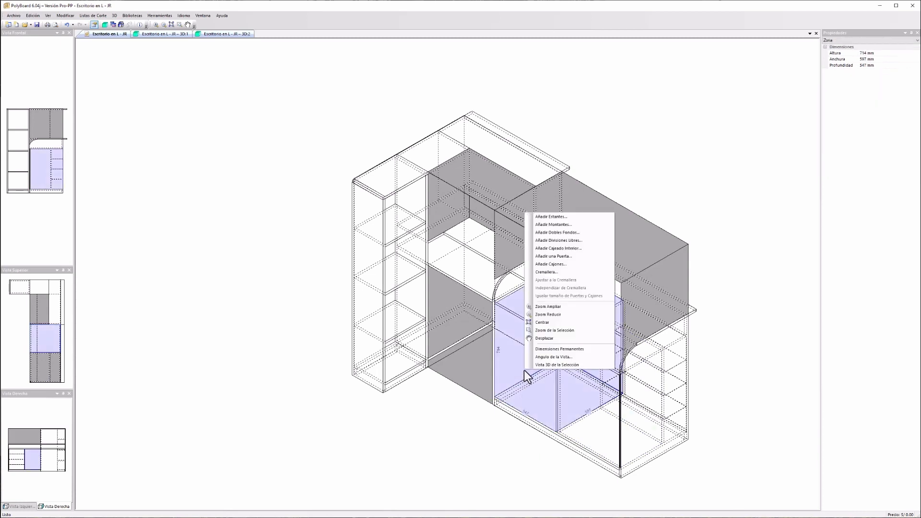
click(559, 266)
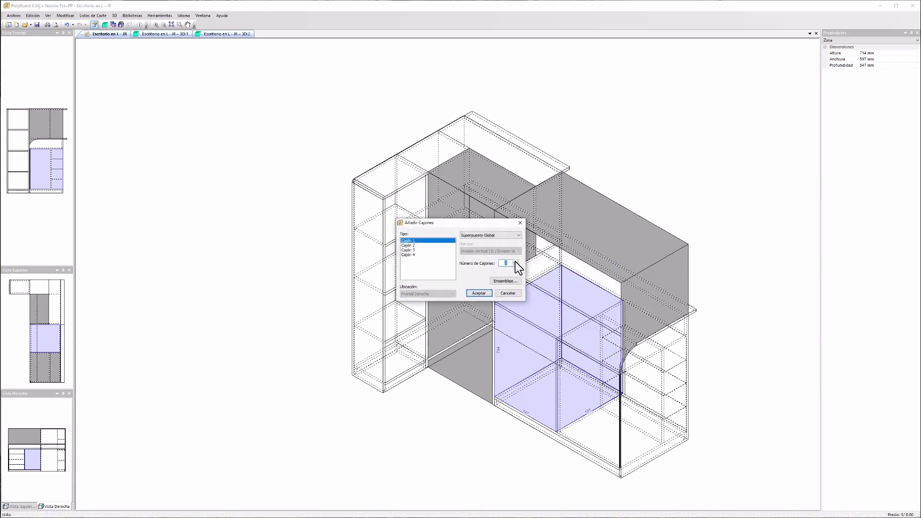
click(479, 293)
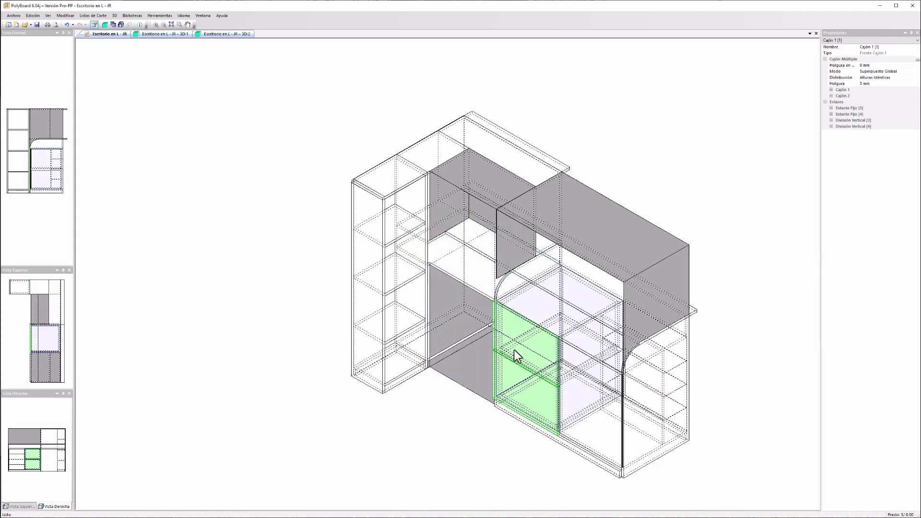
- Inspect the two taller drawers in the 3D view and return to the wireframe drawing
key(ctrl+Tab)
drag(514, 350, 438, 168)
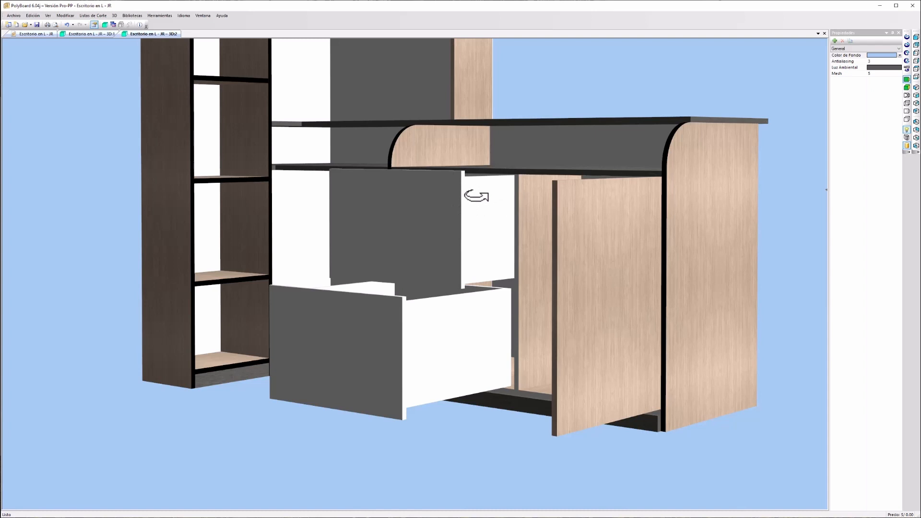
key(ctrl+Tab)
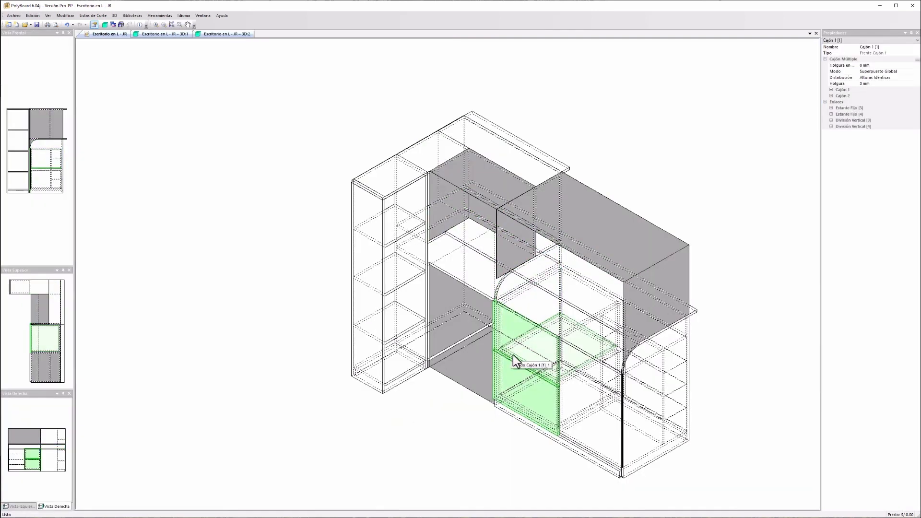
- Delete the two drawers and add four Cajón 1 drawers in Superpuesto Global mode to the same zone
key(Delete)
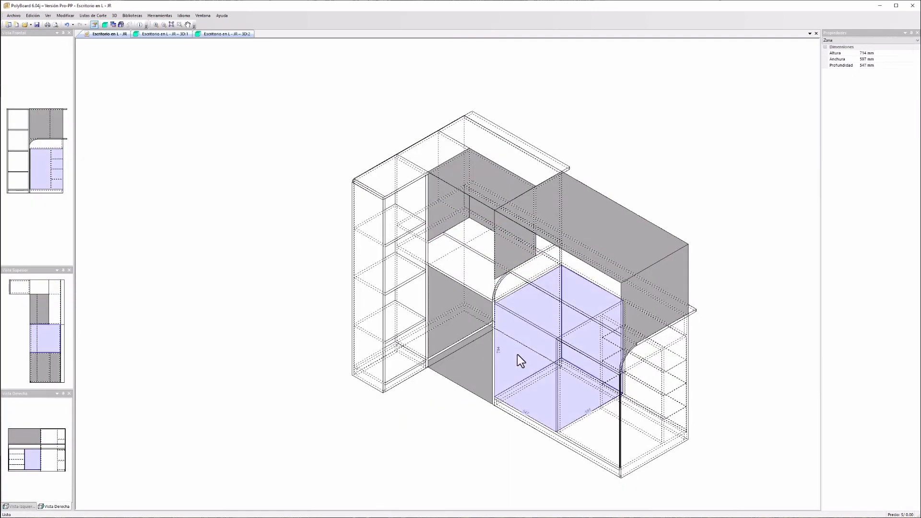
right_click(518, 355)
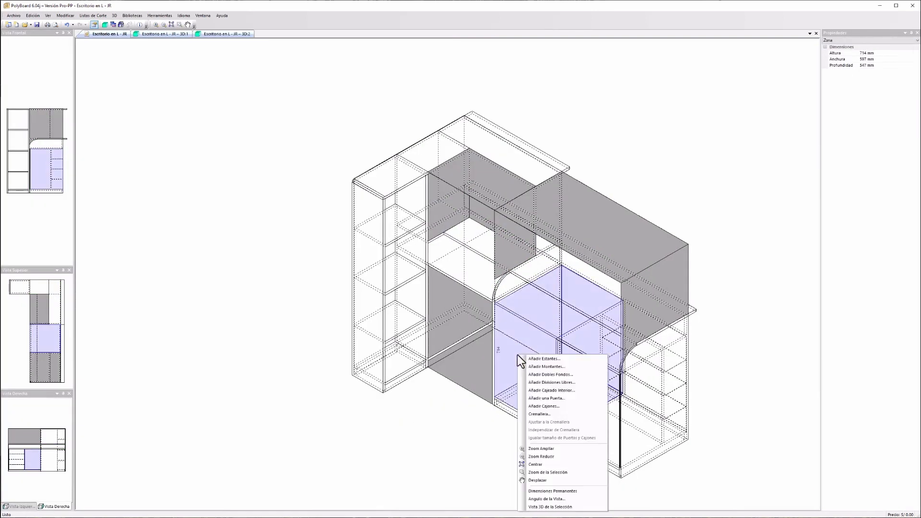
click(542, 408)
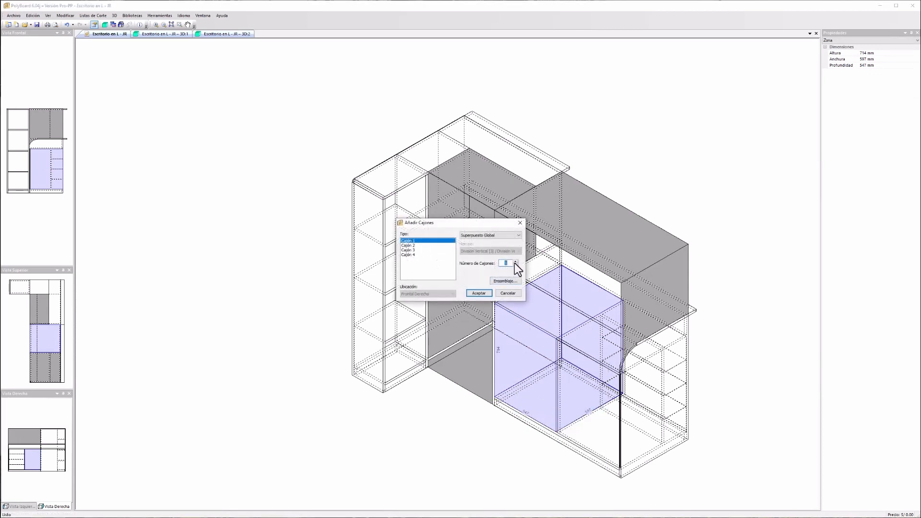
click(483, 294)
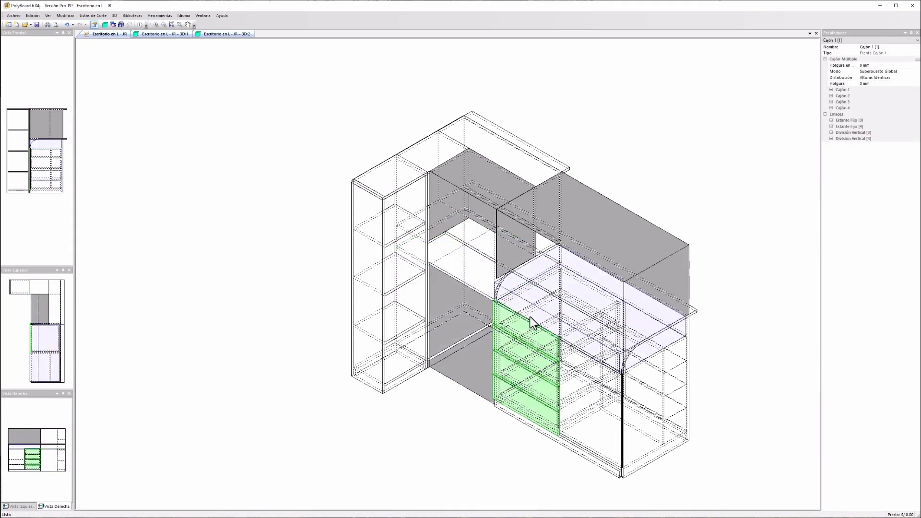
- Check how the four drawer boxes adapt to their fronts in the 3D view and return to the wireframe drawing
key(ctrl+Tab)
drag(507, 343, 441, 353)
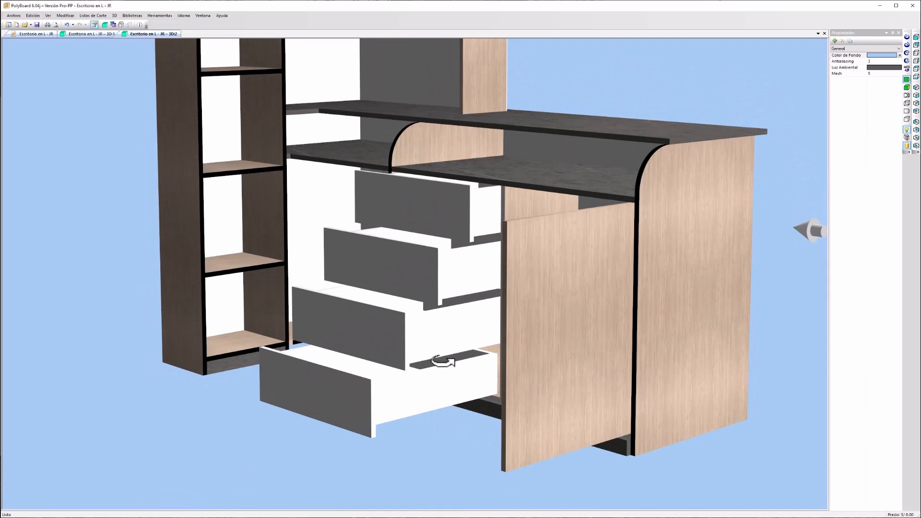
key(ctrl+Tab)
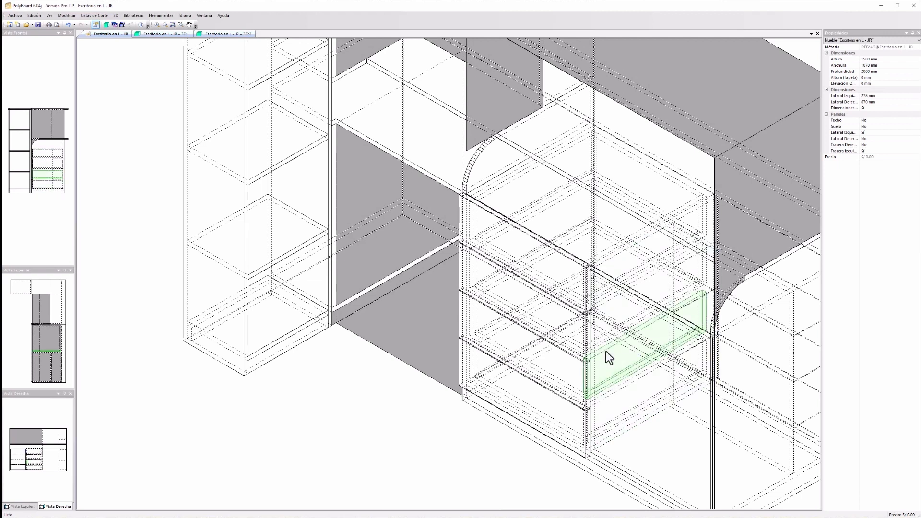
- Examine the height and width properties of each of the four drawer fronts in turn
click(586, 270)
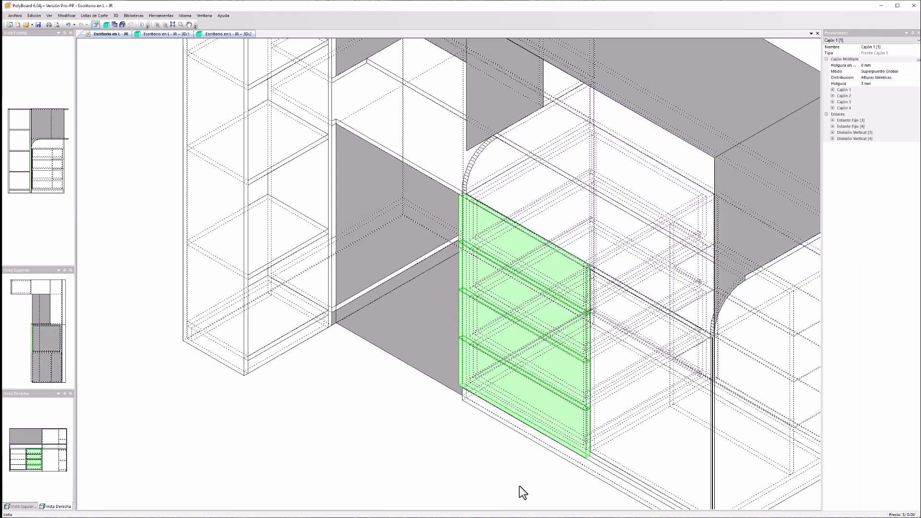
click(586, 283)
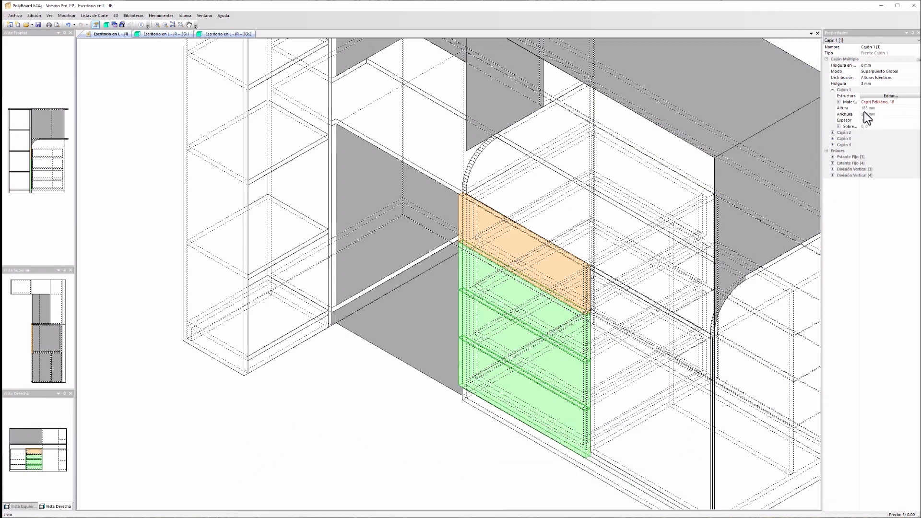
click(587, 346)
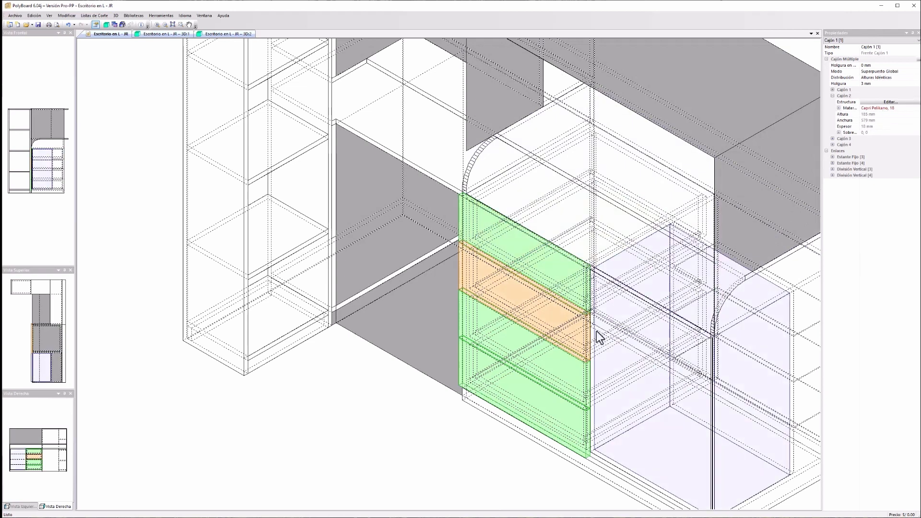
click(584, 378)
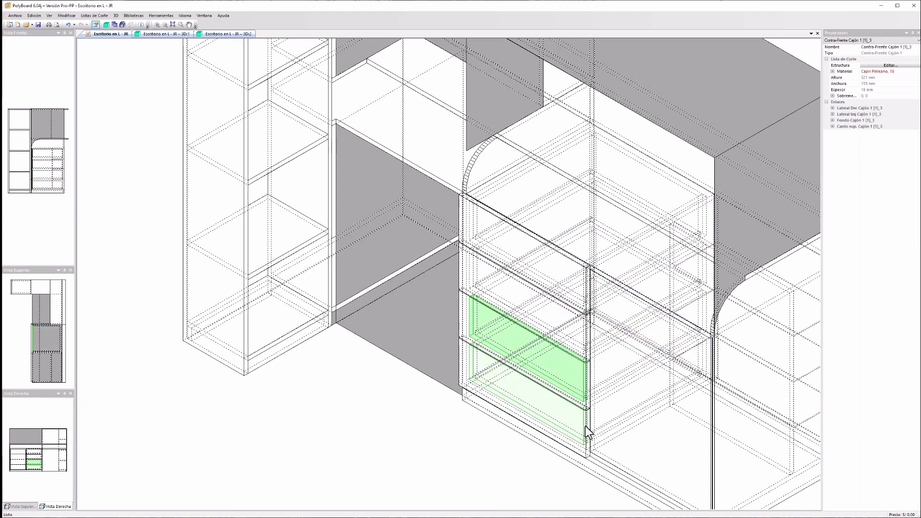
click(589, 398)
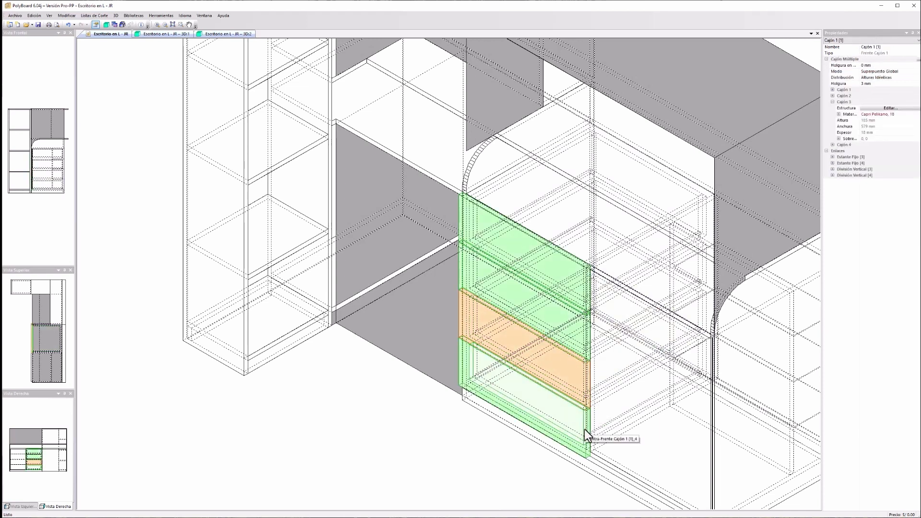
click(584, 430)
click(587, 430)
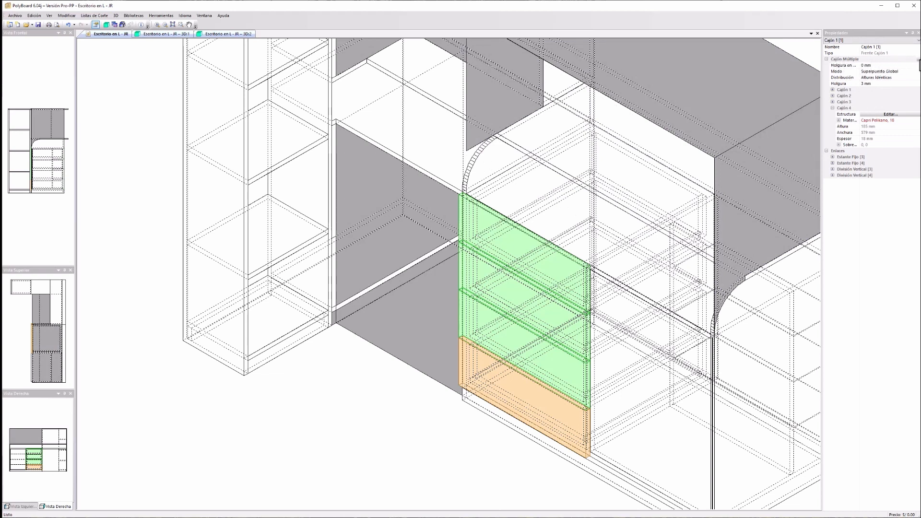
- Individualize the division parameters of the multiple drawer (Cajón Múltiple) and set the Paneles 1/2 mode to Distancia
click(918, 60)
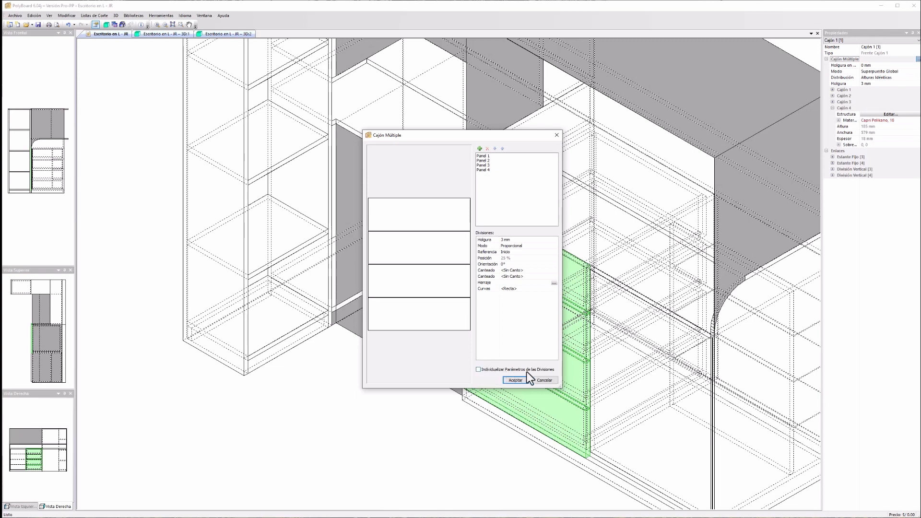
click(478, 370)
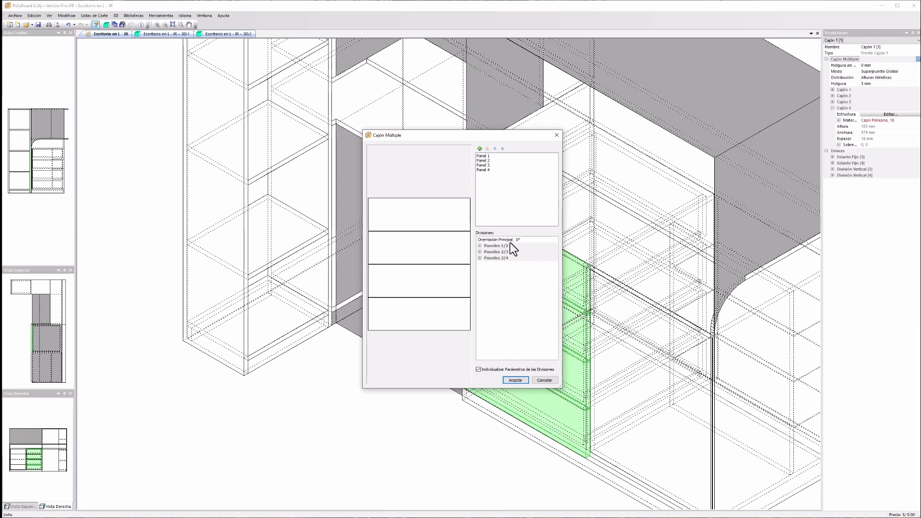
click(480, 245)
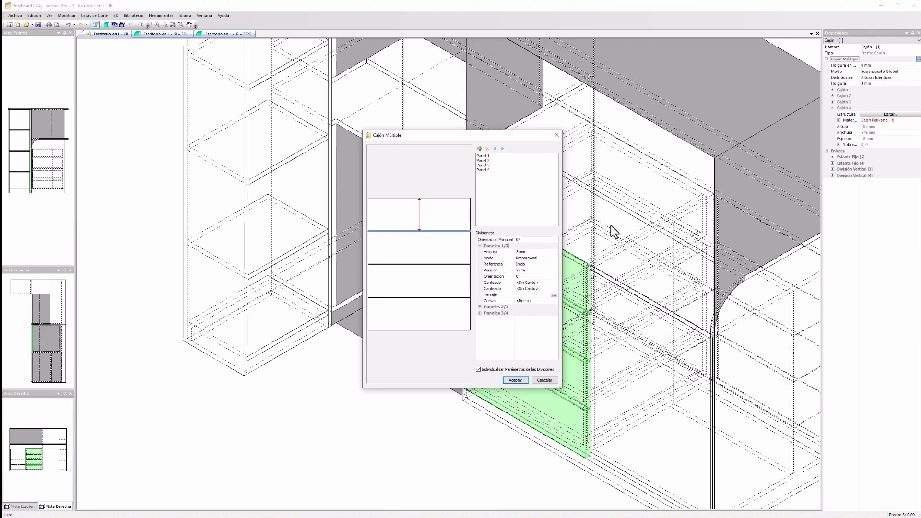
click(529, 258)
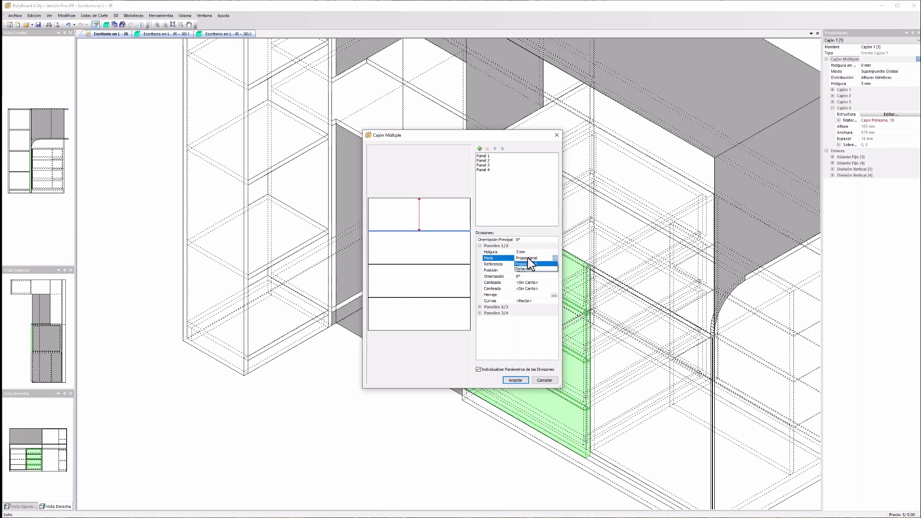
click(527, 269)
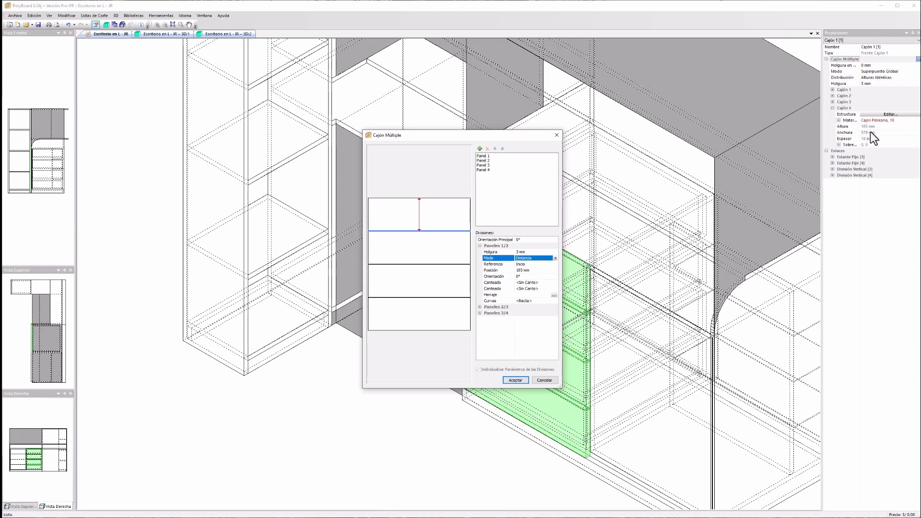
- Reduce the Posición distance of the Paneles 1/2 division so the uppermost drawer front is shorter
click(519, 270)
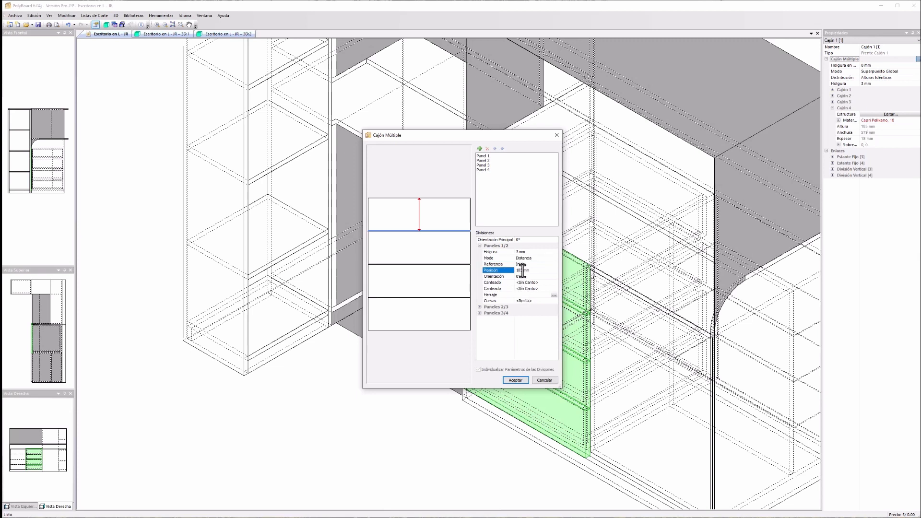
click(522, 270)
text(1)
key(Return)
click(479, 246)
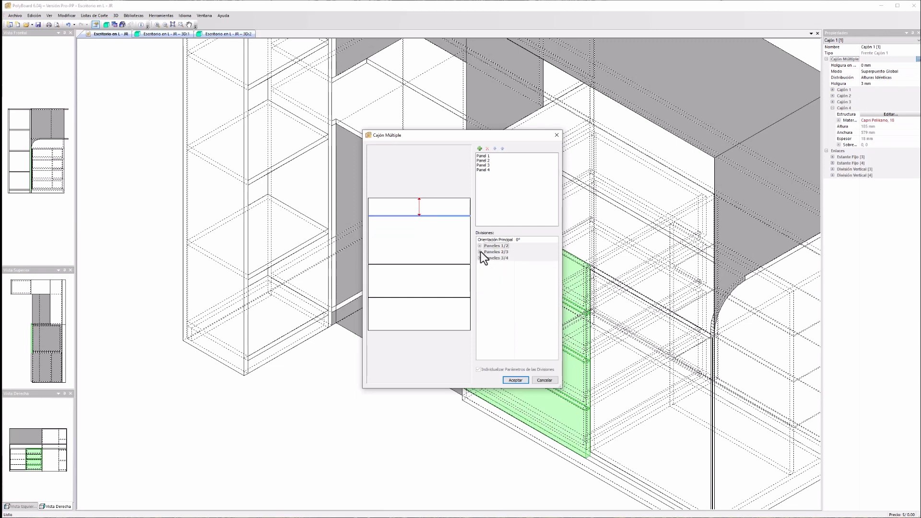
- Set the Paneles 2/3 division to Distancia mode with reference Previo and shorten its Posición distance for a lower second drawer front
click(479, 251)
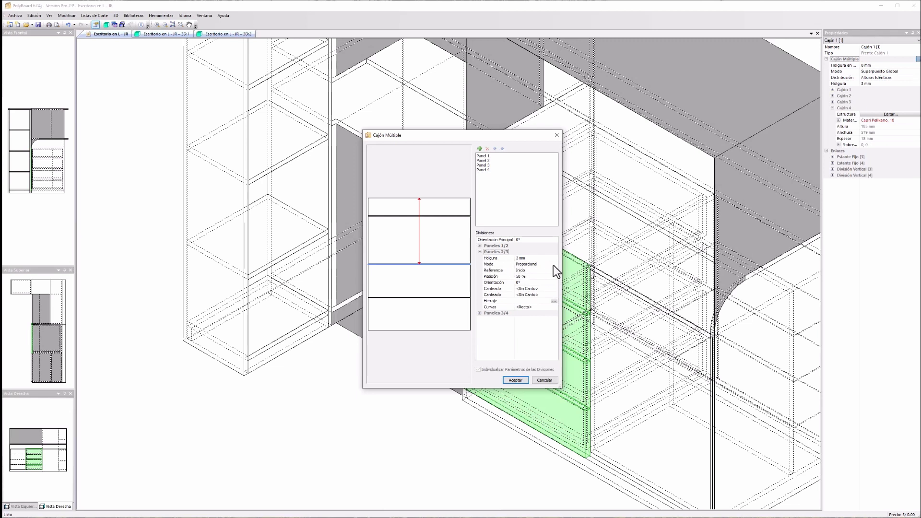
click(533, 265)
click(521, 270)
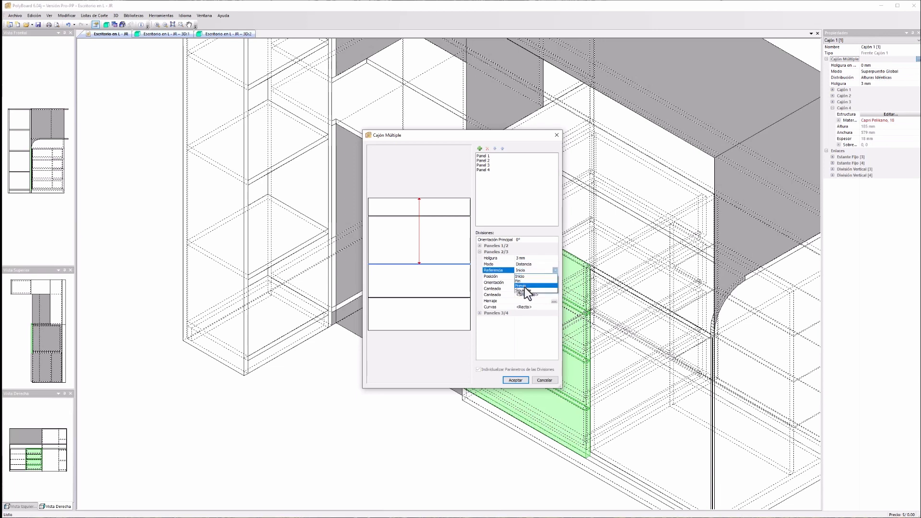
click(525, 288)
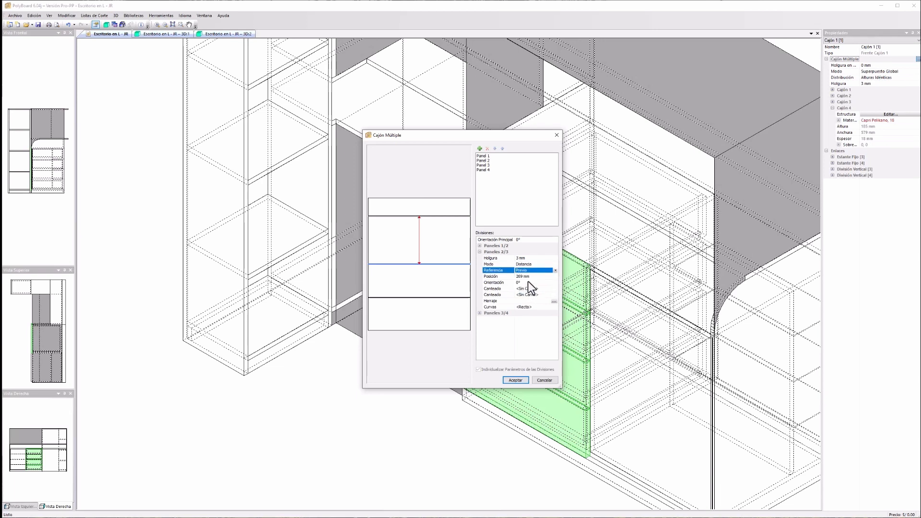
click(516, 277)
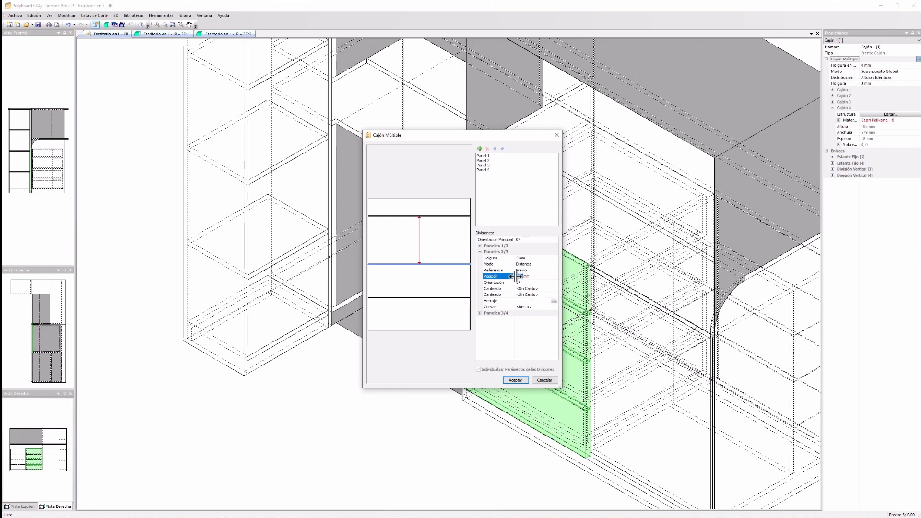
text(10)
click(479, 251)
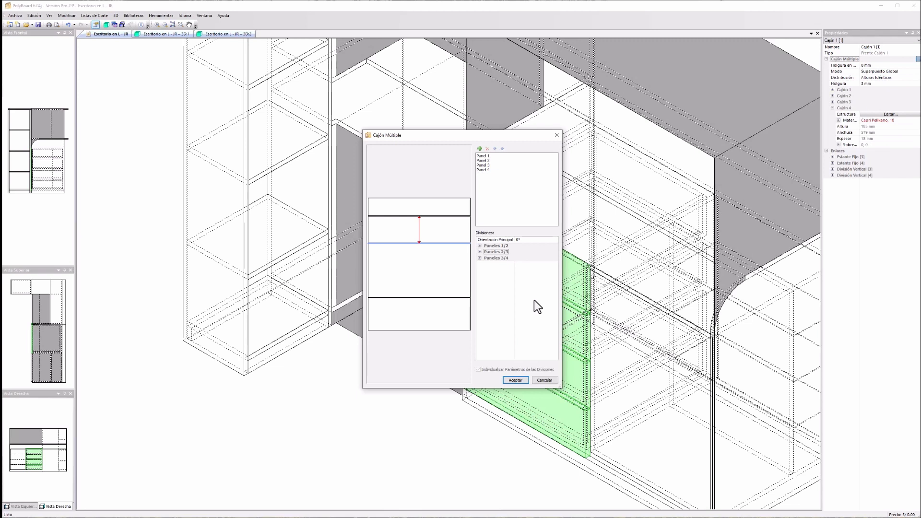
- Set the Paneles 3/4 division's mode to Distancia and its reference to Previo
click(479, 258)
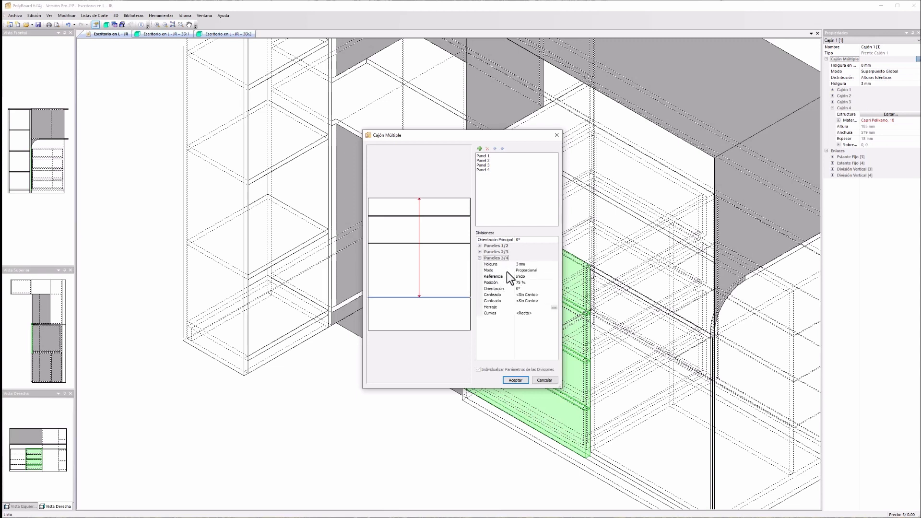
click(527, 271)
click(527, 271)
click(529, 280)
click(522, 277)
click(522, 277)
click(522, 290)
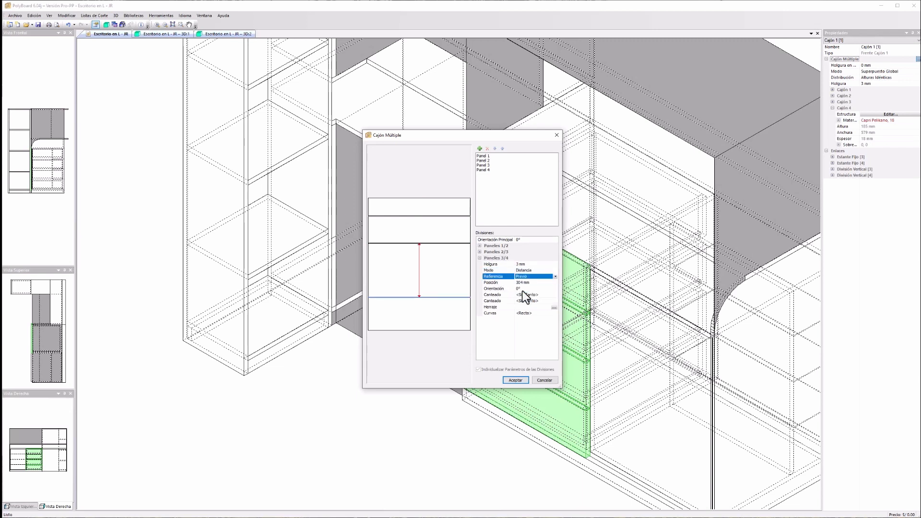
- Set the Paneles 3/4 Posición to 245 mm and apply the custom divisions to the multiple drawer
click(522, 282)
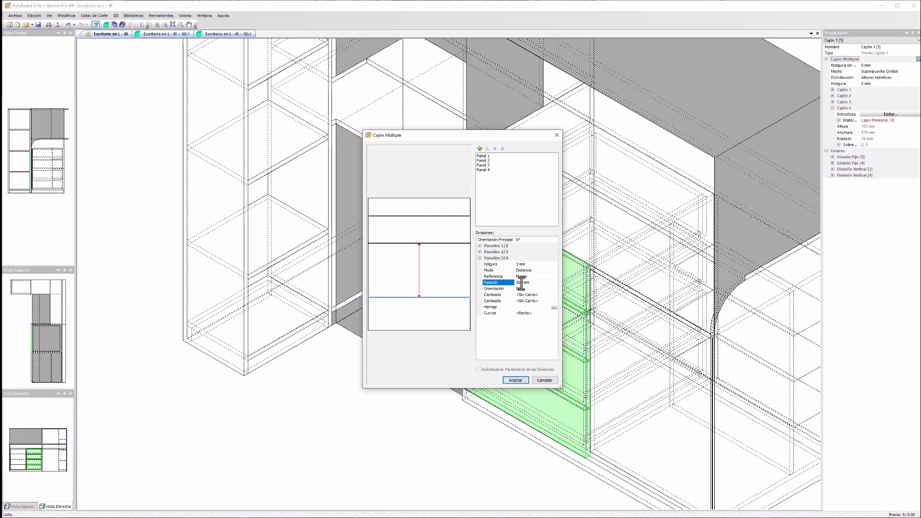
click(520, 283)
click(479, 258)
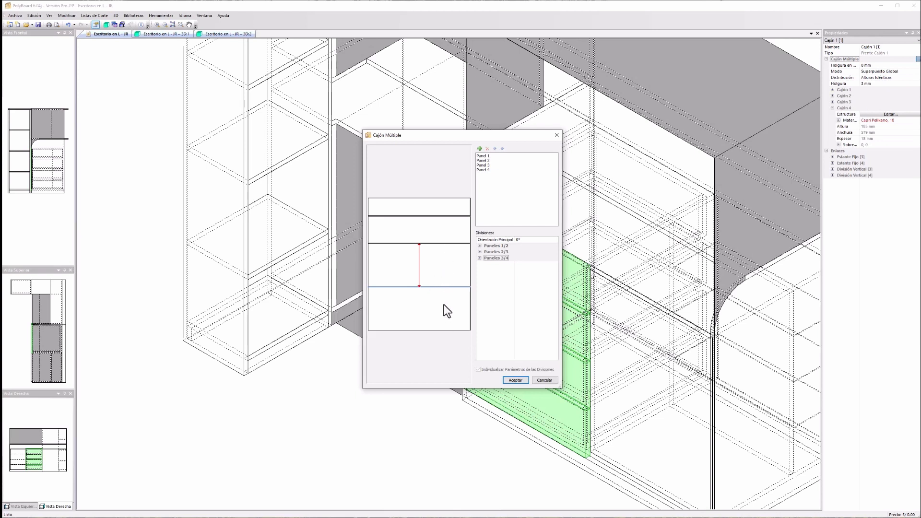
click(479, 258)
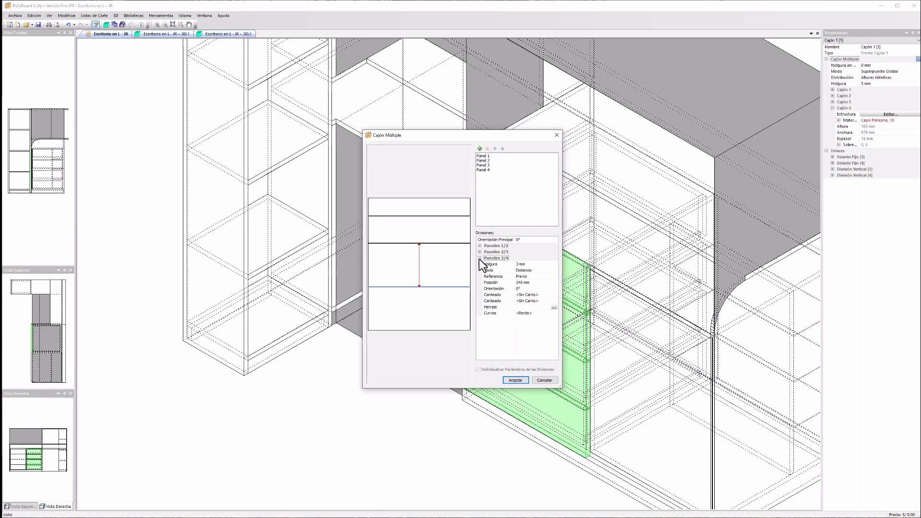
click(479, 258)
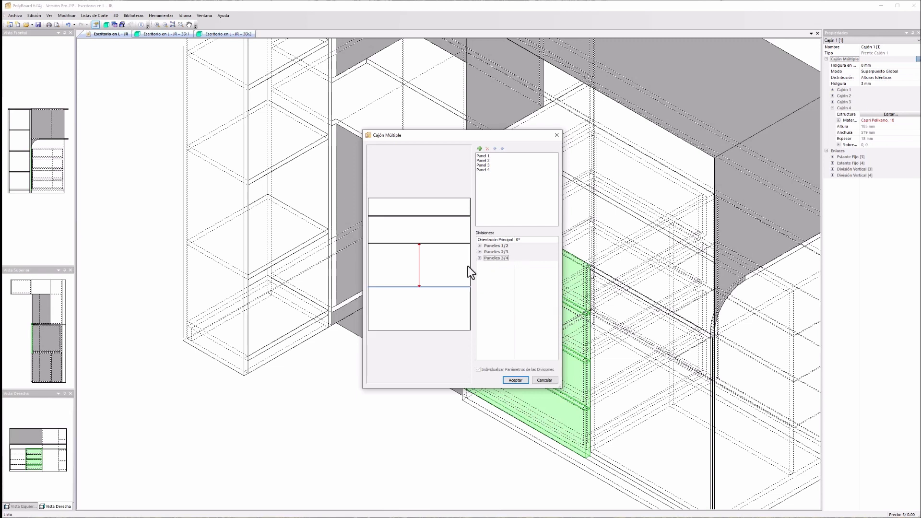
click(514, 380)
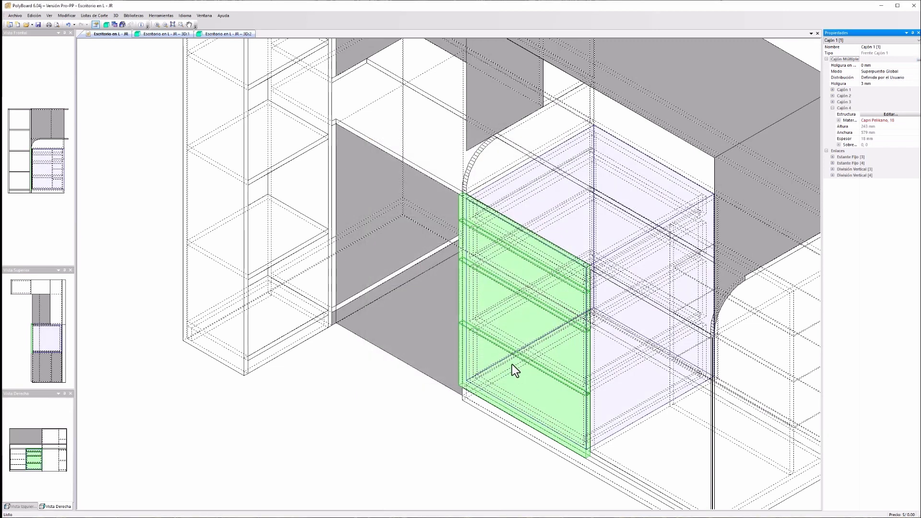
- Examine the opened drawers with their individual front heights in the 3D view from several angles
key(ctrl+Tab)
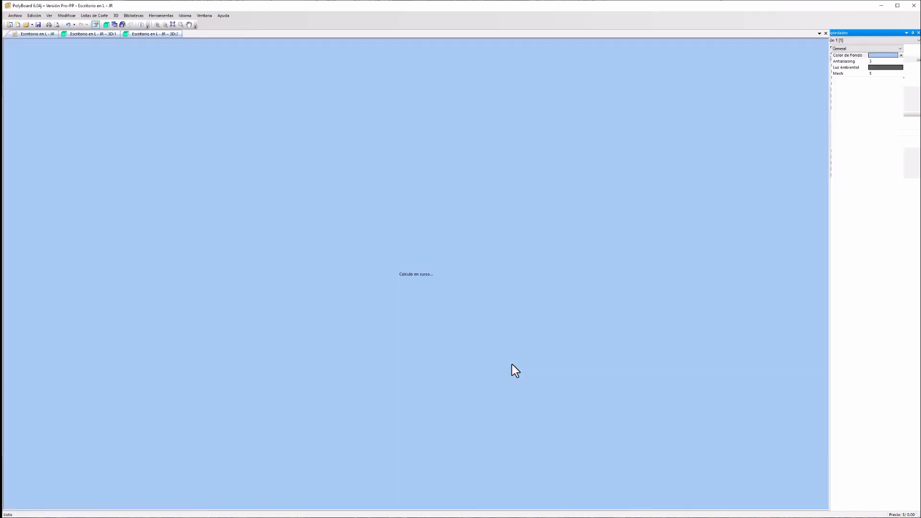
drag(491, 379, 421, 244)
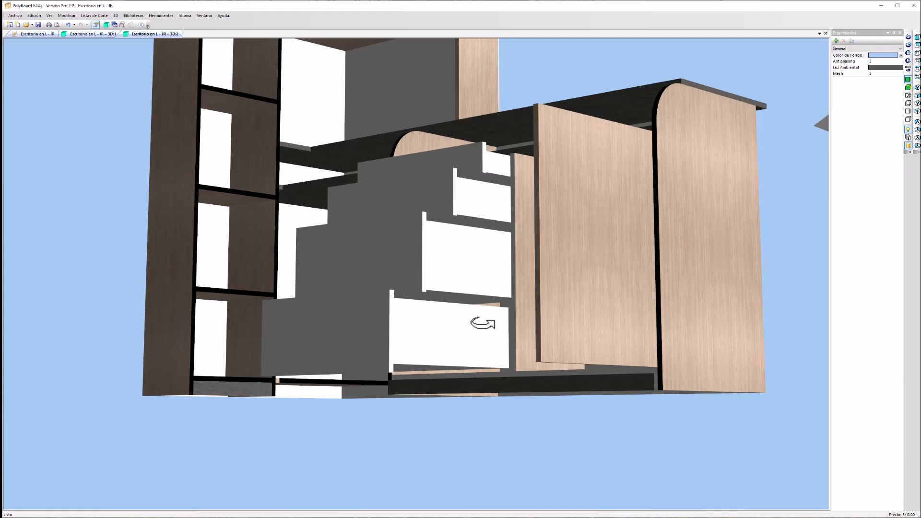
drag(504, 292, 434, 302)
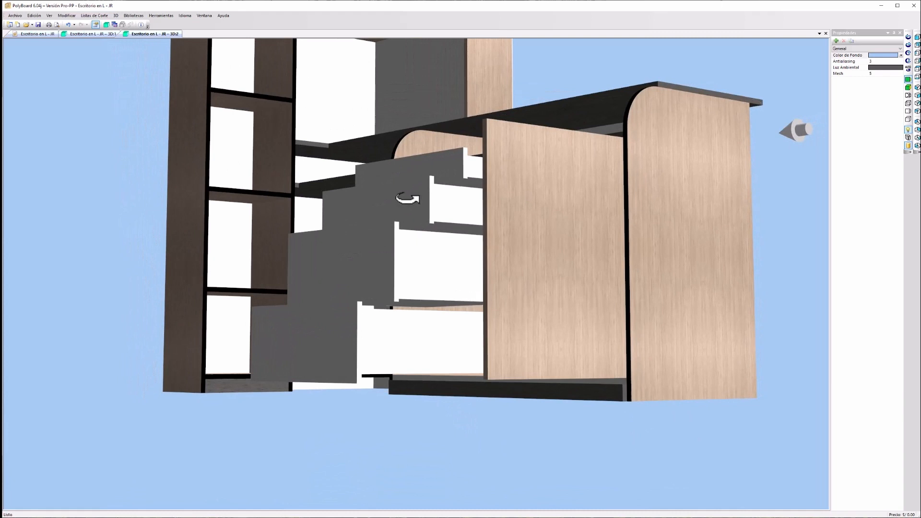
drag(448, 261, 463, 288)
scroll(456, 329, down, 5)
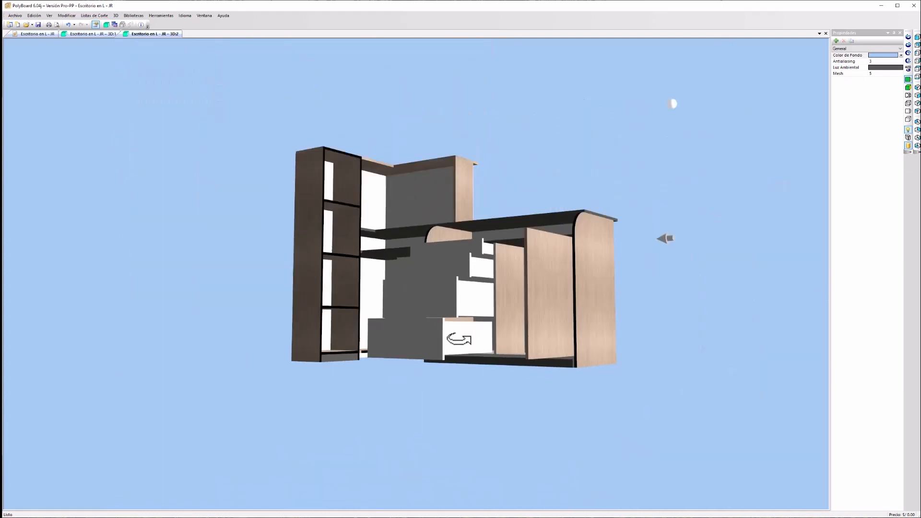
scroll(518, 253, up, 3)
drag(493, 255, 467, 305)
scroll(456, 278, down, 1)
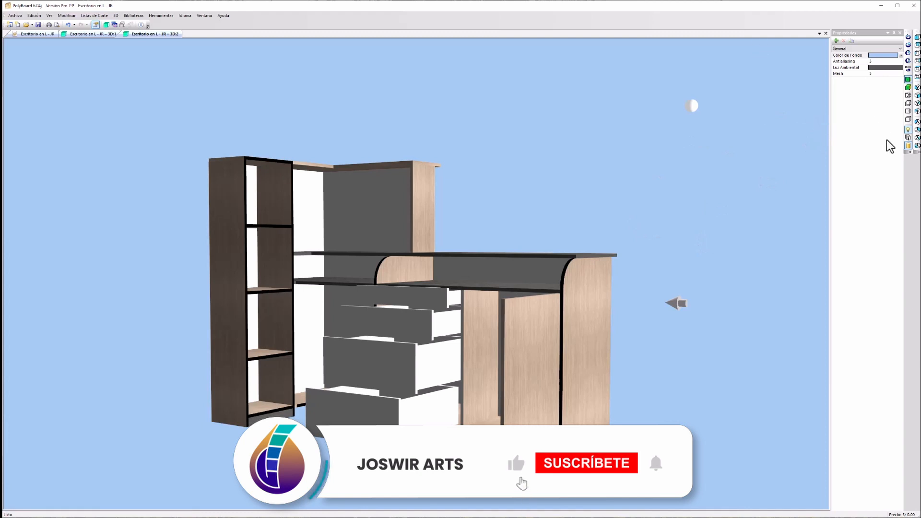
- Show the desk with its doors and drawers closed in the 3D view and rotate it to inspect the fronts
click(906, 139)
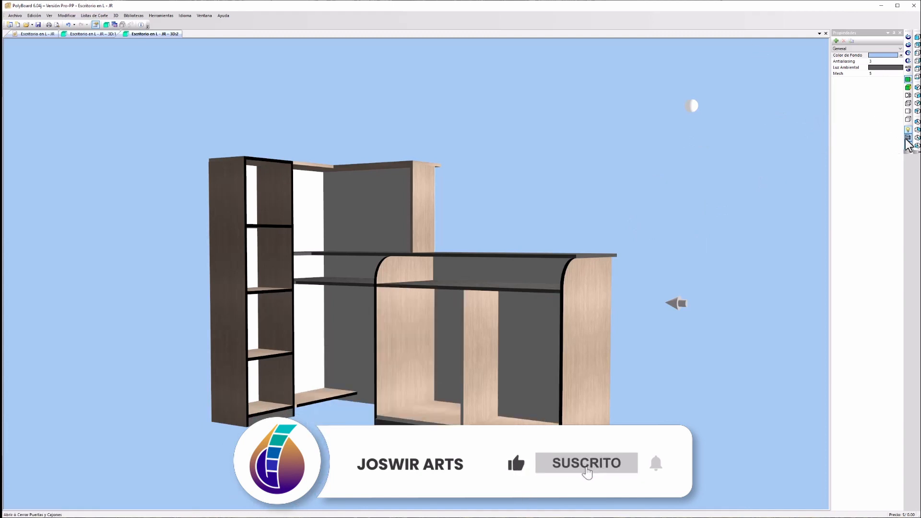
click(906, 139)
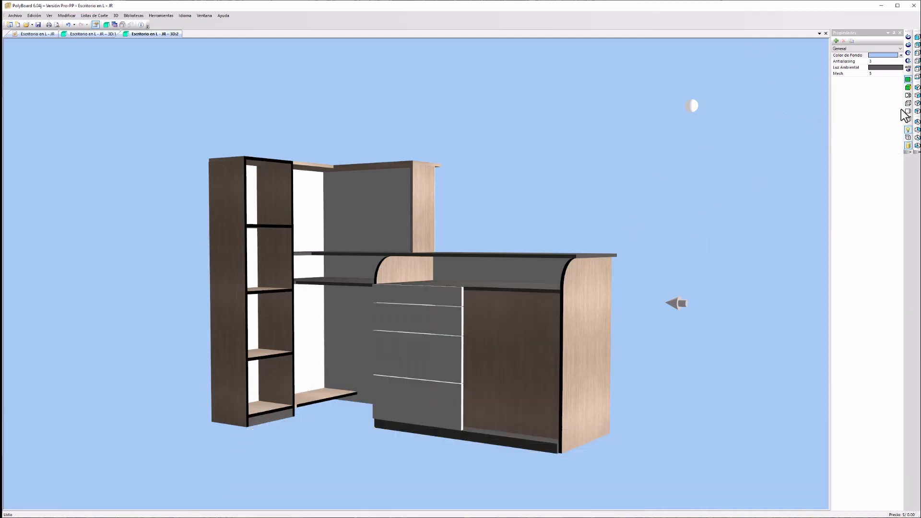
click(907, 70)
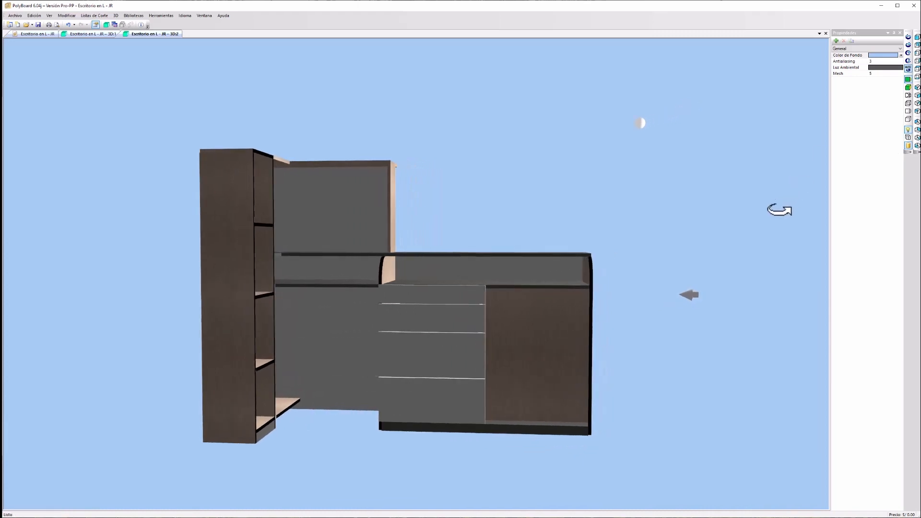